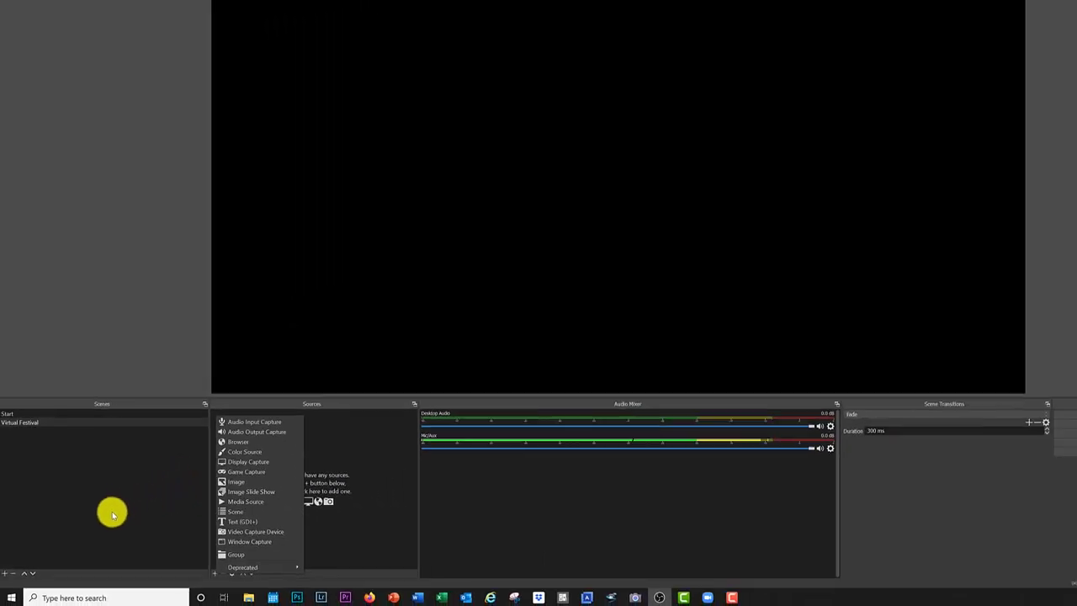
Add a Window Capture source named 'Zoom' capturing the [Zoom.exe] window.
{"action": "left_click", "coordinate": [258, 543]}
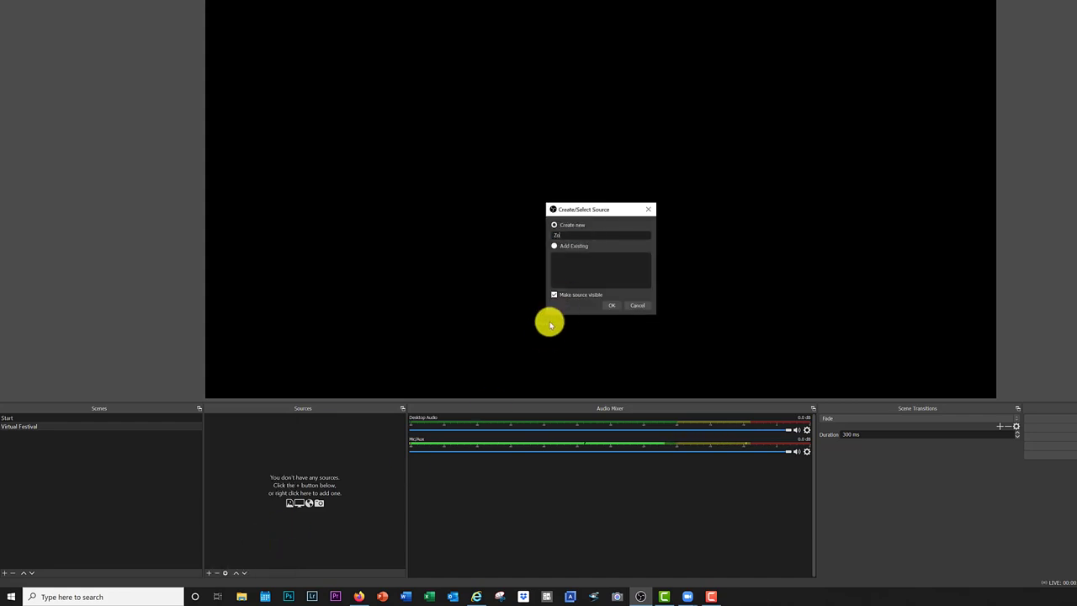
{"action": "left_click", "coordinate": [612, 305]}
{"action": "left_click", "coordinate": [702, 289]}
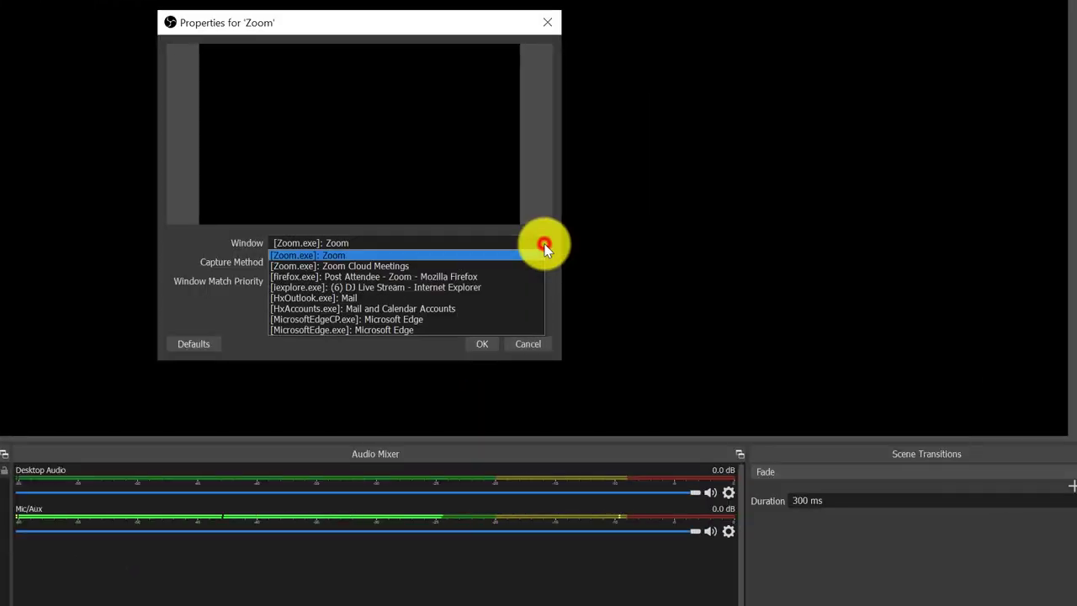
{"action": "left_click", "coordinate": [370, 254]}
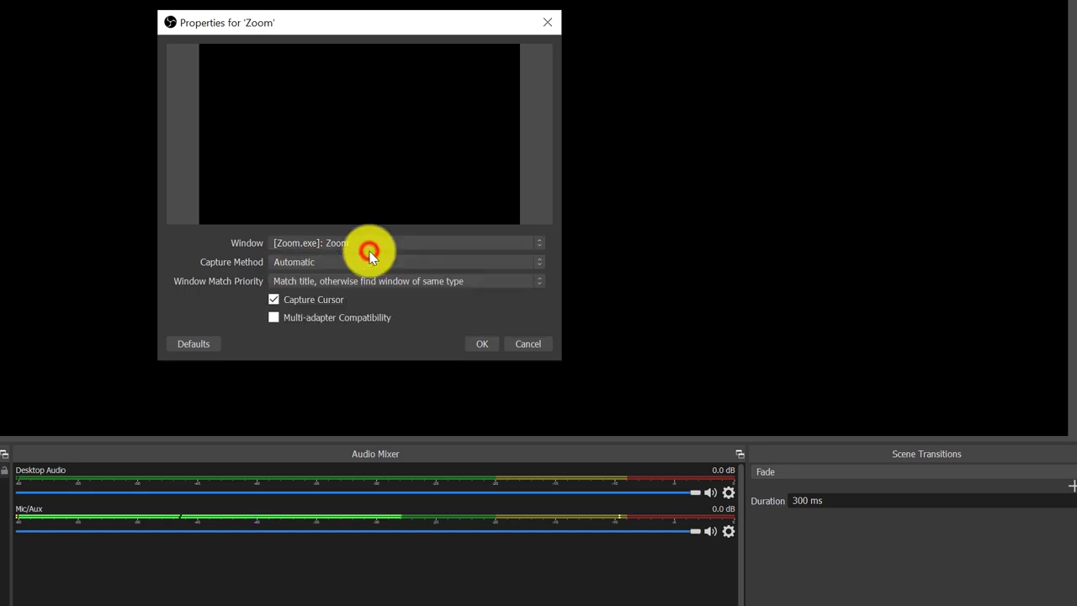
{"action": "left_click", "coordinate": [479, 343]}
Shrink the Zoom capture and move it into the scene's top-right corner.
{"action": "left_click_drag", "start_coordinate": [421, 269], "coordinate": [469, 233]}
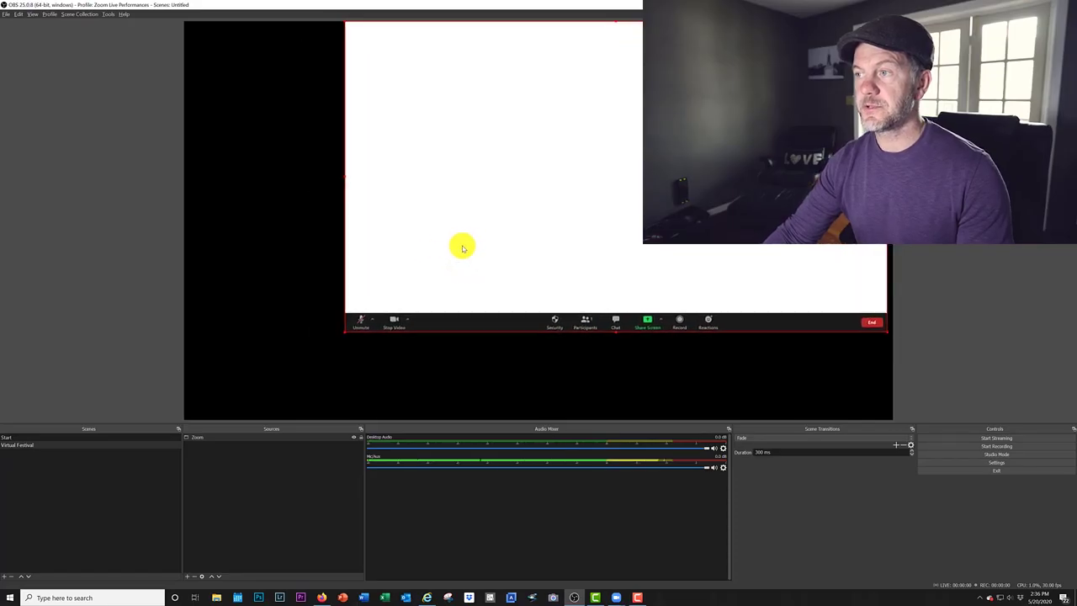
{"action": "left_click_drag", "start_coordinate": [345, 332], "coordinate": [324, 350]}
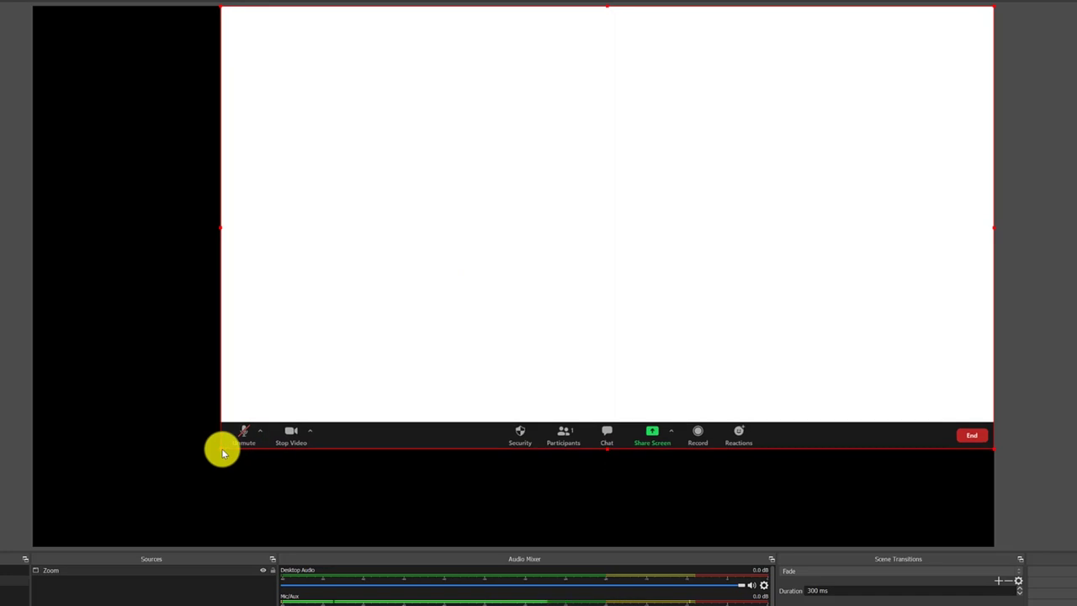
{"action": "left_click_drag", "start_coordinate": [223, 452], "coordinate": [492, 296]}
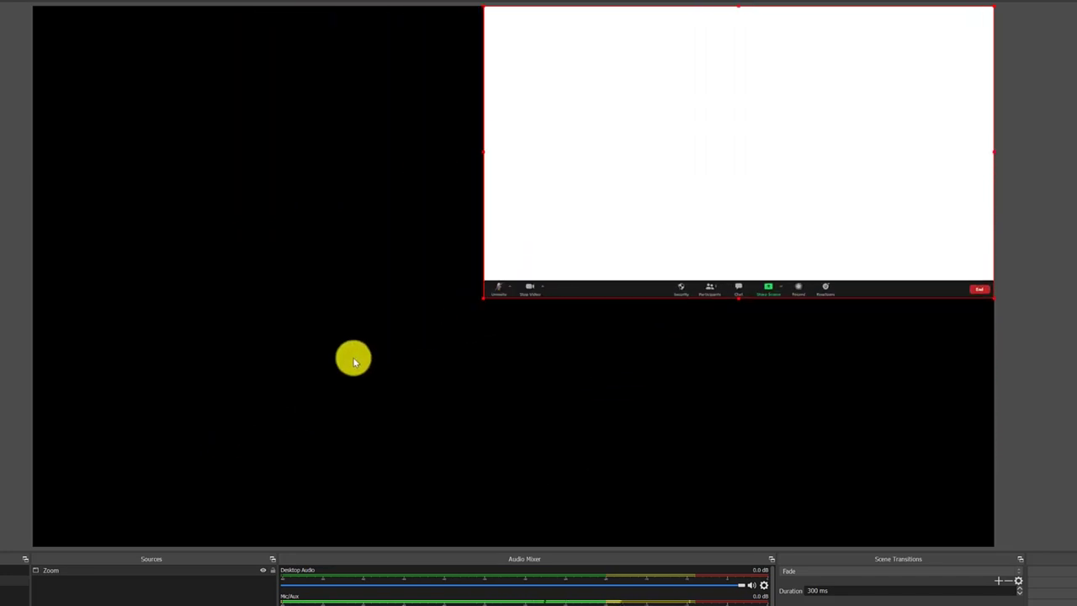
{"action": "left_click_drag", "start_coordinate": [353, 359], "coordinate": [488, 269]}
{"action": "right_click", "coordinate": [488, 271]}
{"action": "left_click", "coordinate": [443, 278]}
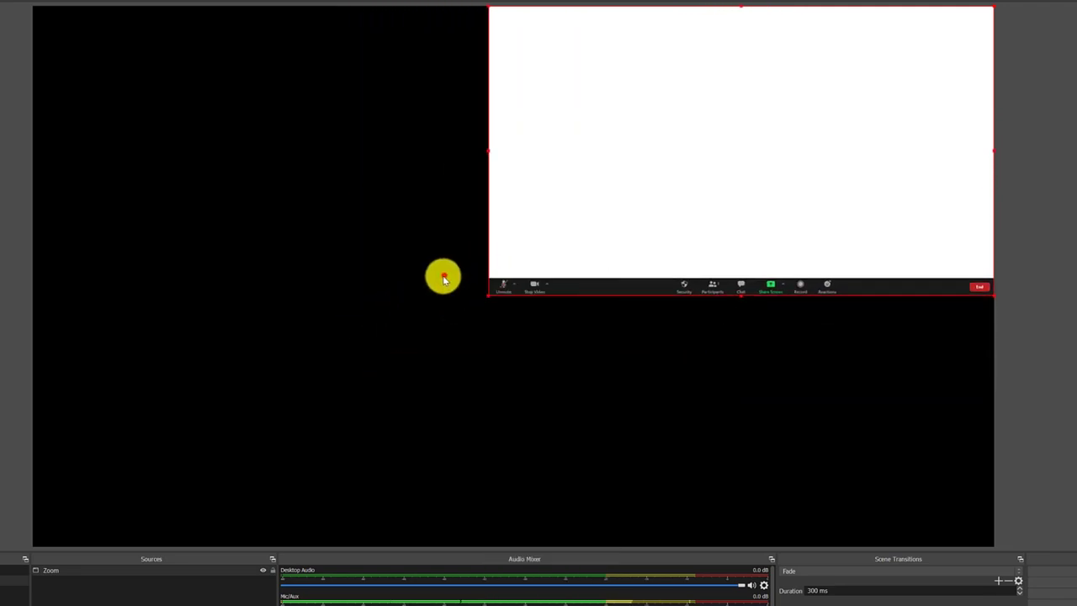
{"action": "left_click", "coordinate": [512, 248]}
{"action": "left_click_drag", "start_coordinate": [486, 294], "coordinate": [548, 261]}
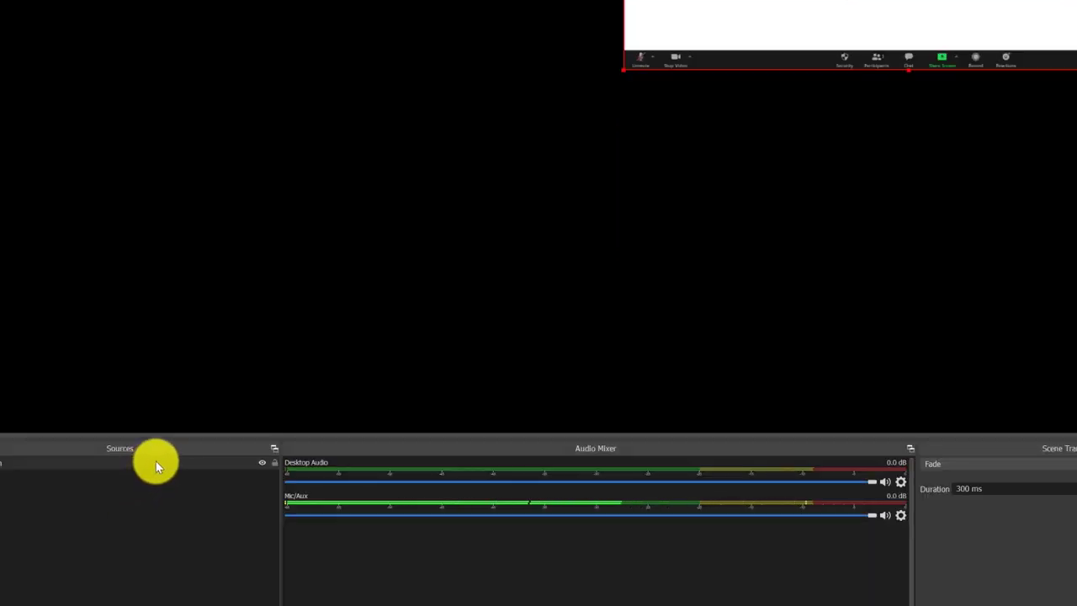
Switch the Zoom capture method to Windows Graphics Capture and shrink it slightly top-right.
{"action": "double_click", "coordinate": [155, 461]}
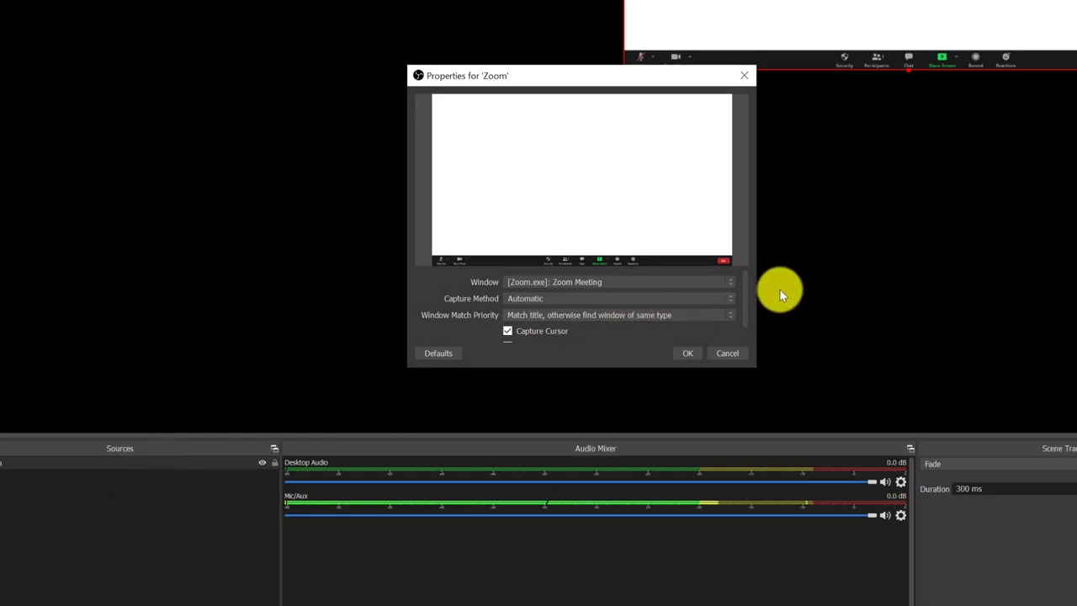
{"action": "left_click", "coordinate": [730, 300]}
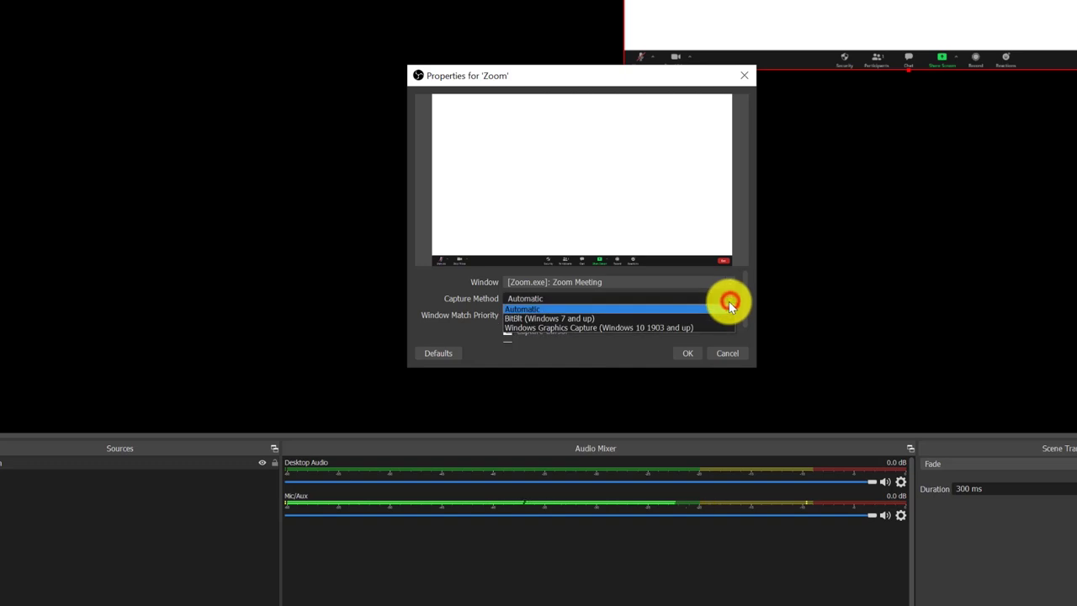
{"action": "left_click", "coordinate": [629, 327]}
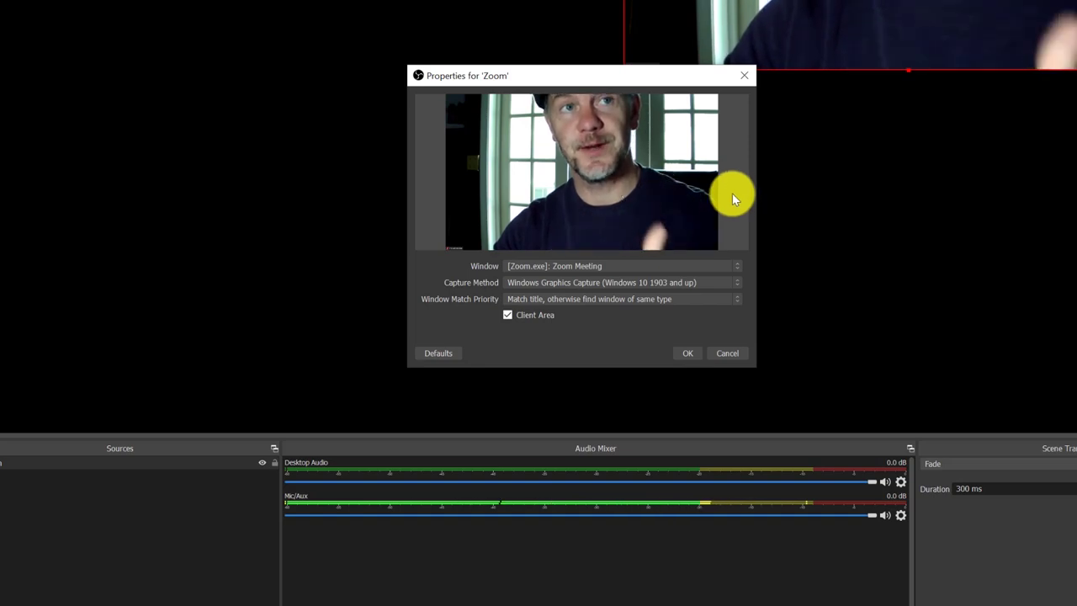
{"action": "left_click", "coordinate": [684, 354]}
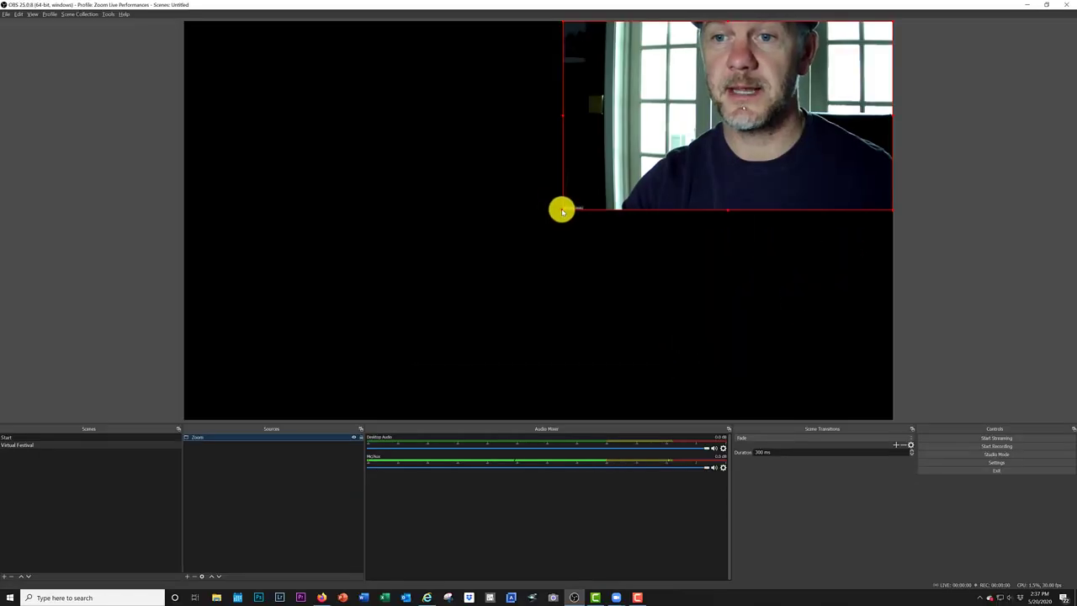
{"action": "left_click_drag", "start_coordinate": [563, 211], "coordinate": [598, 187]}
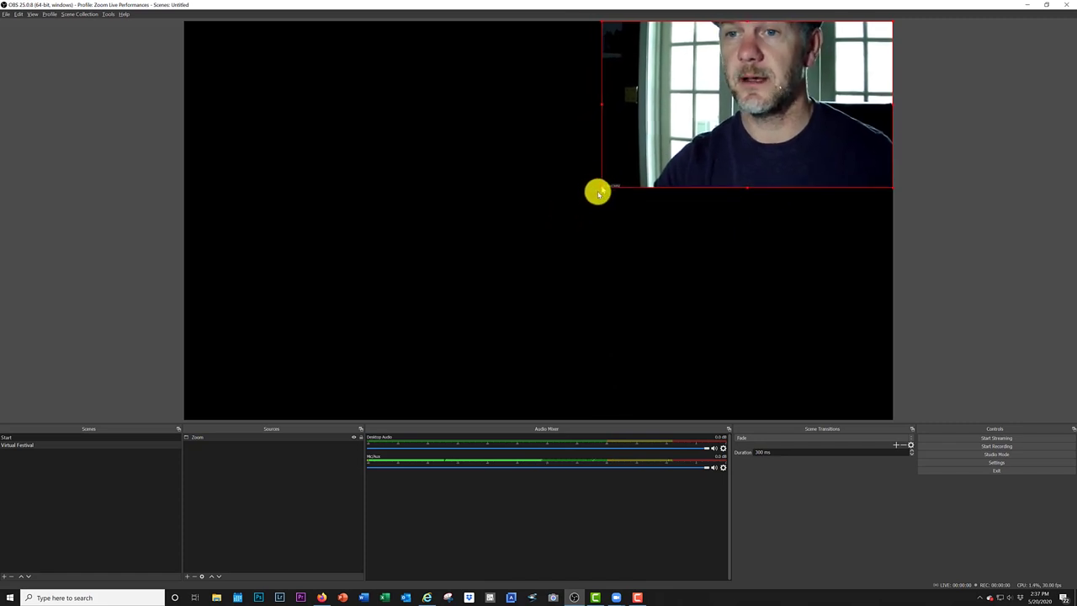
{"action": "left_click", "coordinate": [598, 225]}
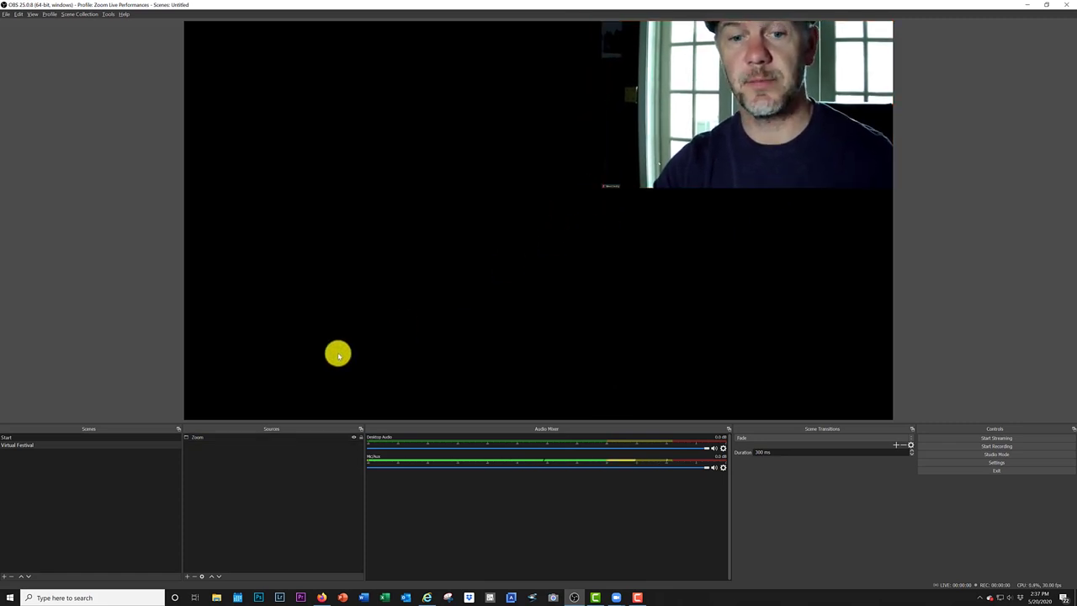
Add a Window Capture named 'Facebook Live' of the iexplore DJ Live Stream window.
{"action": "left_click", "coordinate": [187, 577]}
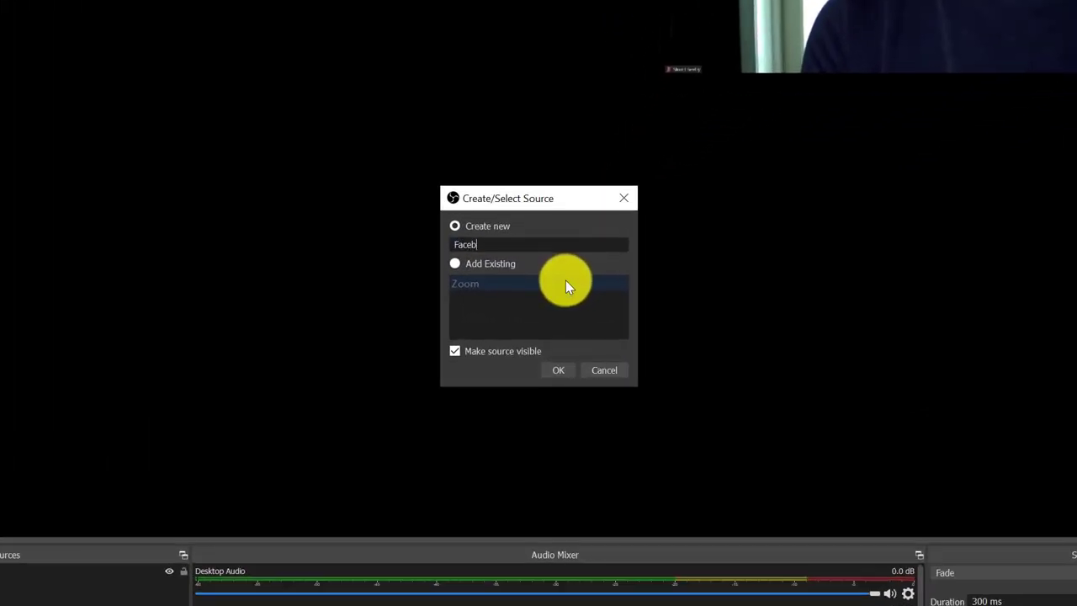
{"action": "type", "text": " Live"}
{"action": "key", "text": "Return"}
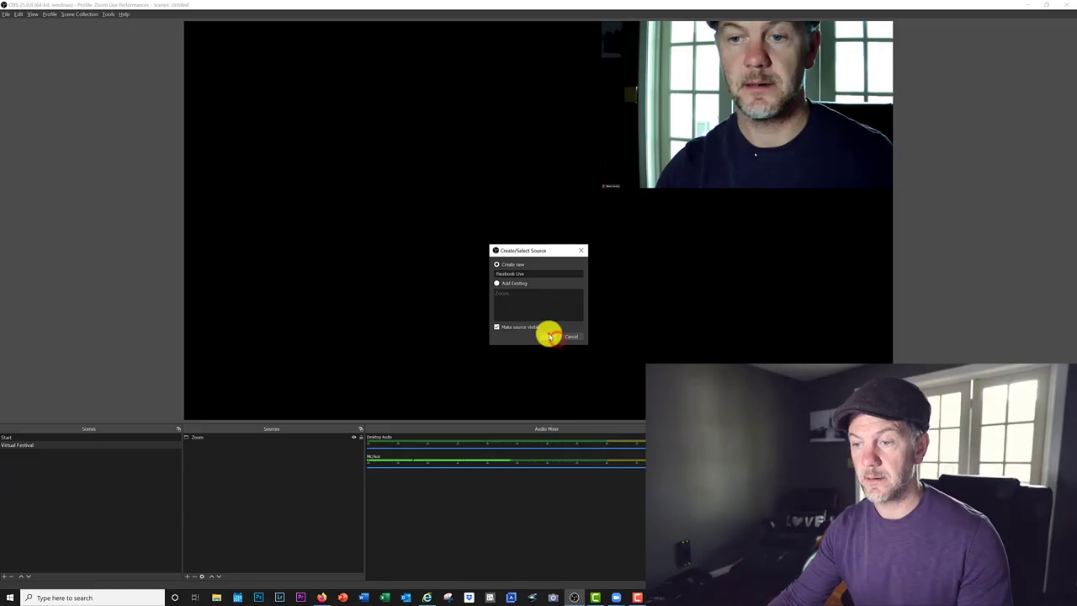
{"action": "left_click", "coordinate": [548, 332]}
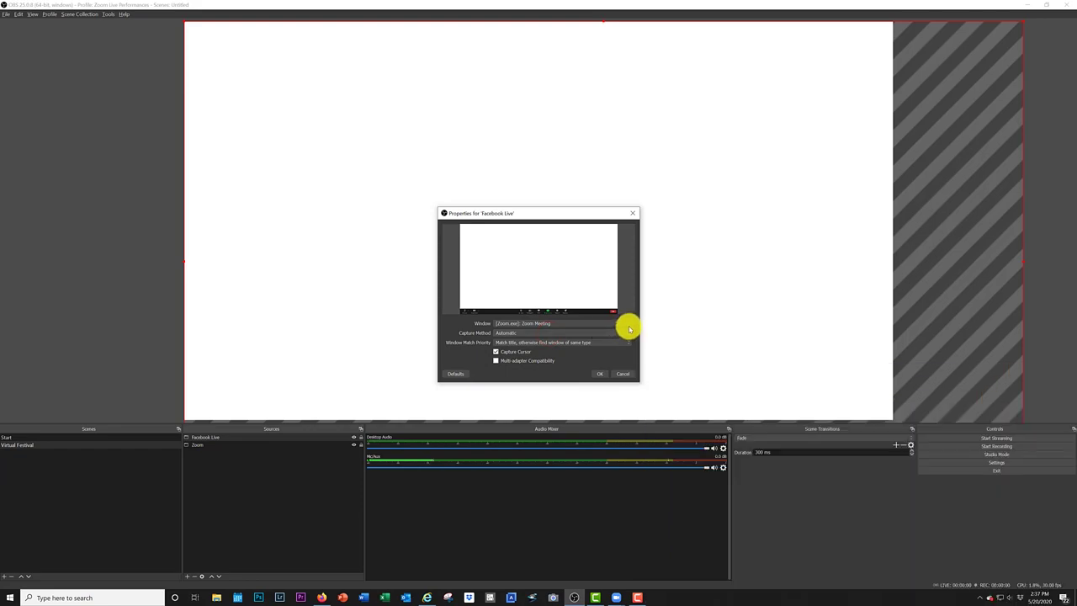
{"action": "left_click", "coordinate": [627, 324]}
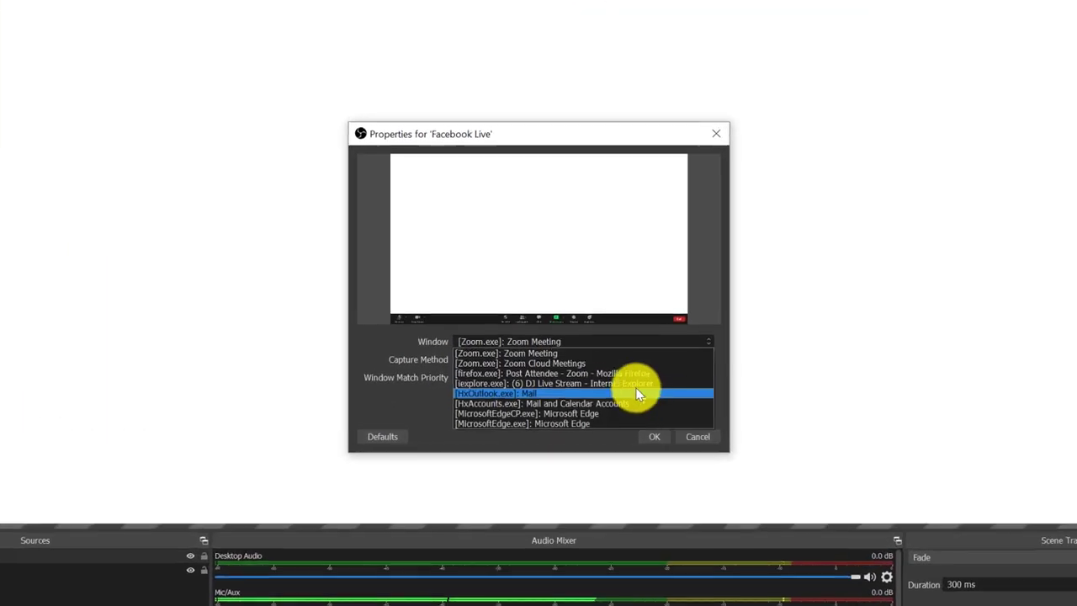
{"action": "left_click", "coordinate": [637, 382]}
{"action": "left_click", "coordinate": [653, 436]}
Shrink the Facebook Live capture and narrow it into a column.
{"action": "left_click_drag", "start_coordinate": [474, 185], "coordinate": [372, 123]}
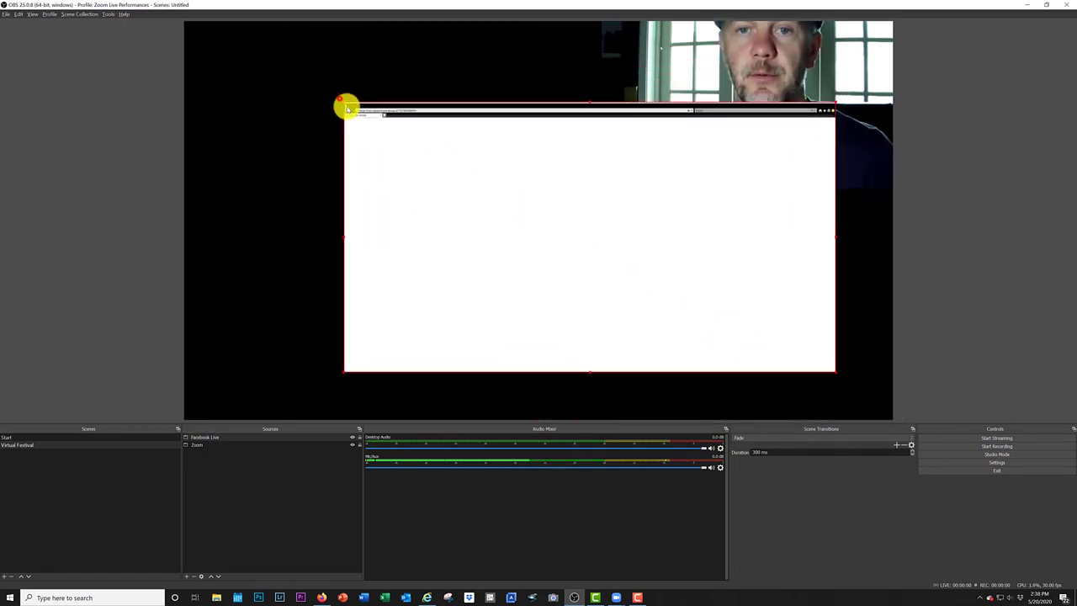
{"action": "left_click_drag", "start_coordinate": [535, 270], "coordinate": [541, 286]}
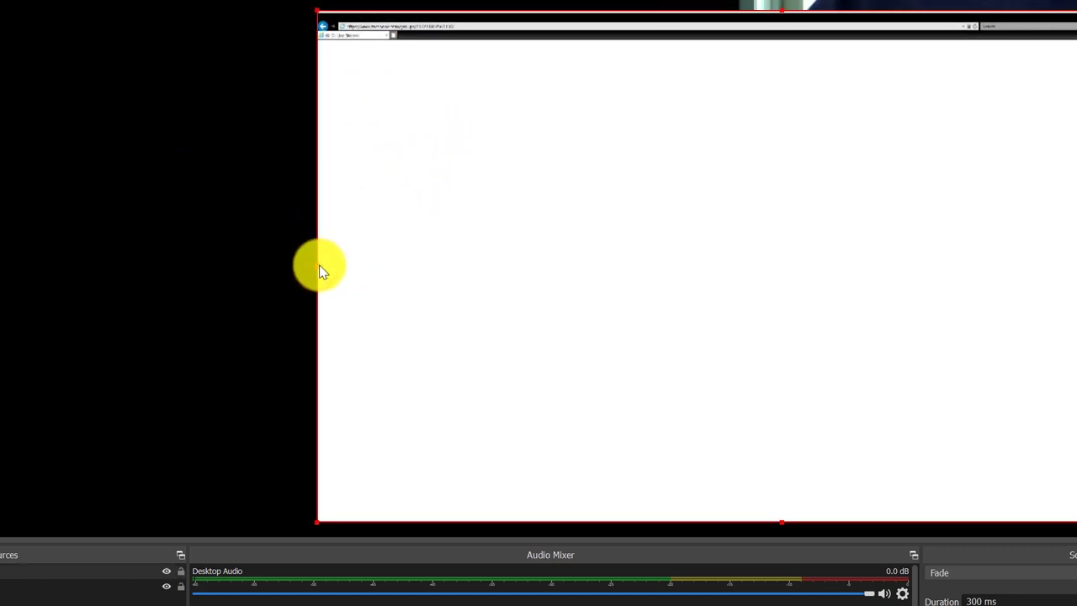
{"action": "left_click_drag", "start_coordinate": [321, 269], "coordinate": [946, 437]}
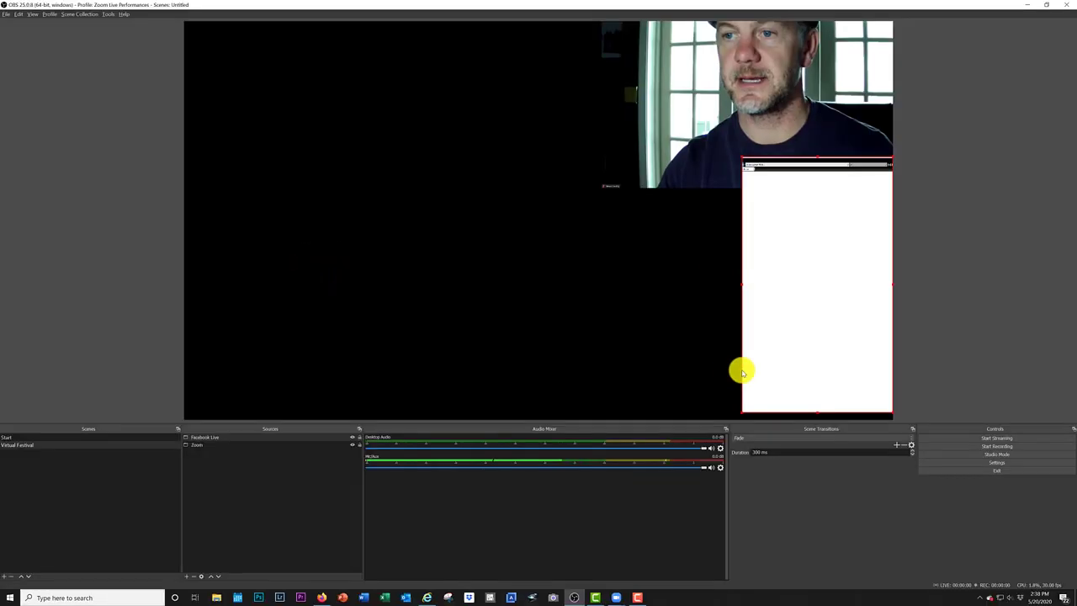
Align the Facebook Live column so its top edge meets the Zoom video's bottom.
{"action": "left_click_drag", "start_coordinate": [743, 157], "coordinate": [746, 160]}
{"action": "left_click", "coordinate": [759, 264]}
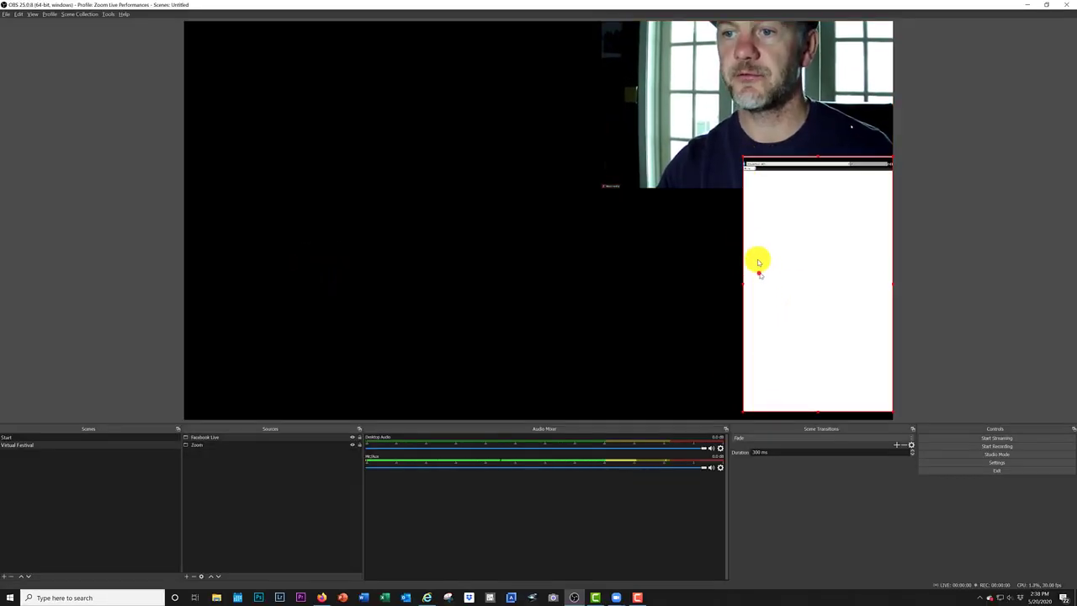
{"action": "left_click_drag", "start_coordinate": [759, 272], "coordinate": [757, 265]}
{"action": "left_click_drag", "start_coordinate": [745, 159], "coordinate": [747, 187]}
{"action": "left_click_drag", "start_coordinate": [769, 236], "coordinate": [768, 237]}
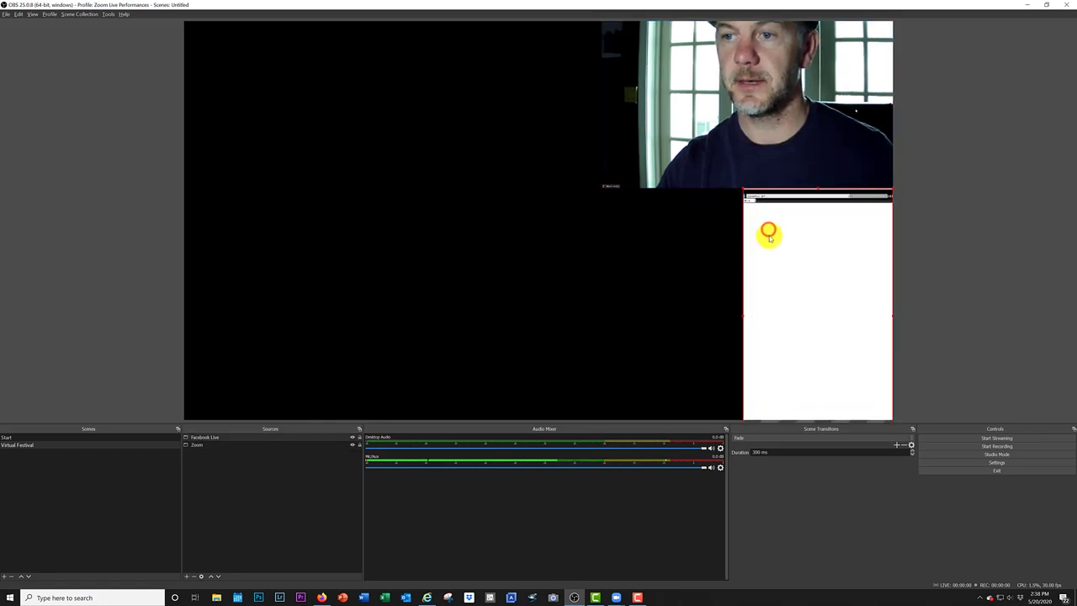
{"action": "left_click", "coordinate": [763, 153]}
{"action": "left_click", "coordinate": [704, 307]}
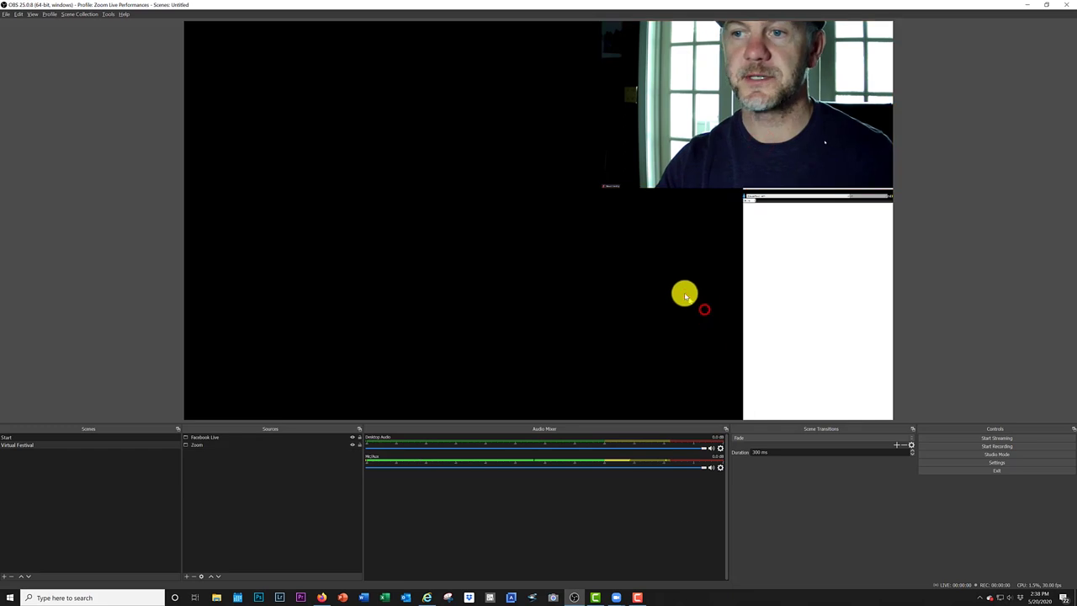
{"action": "left_click", "coordinate": [189, 577]}
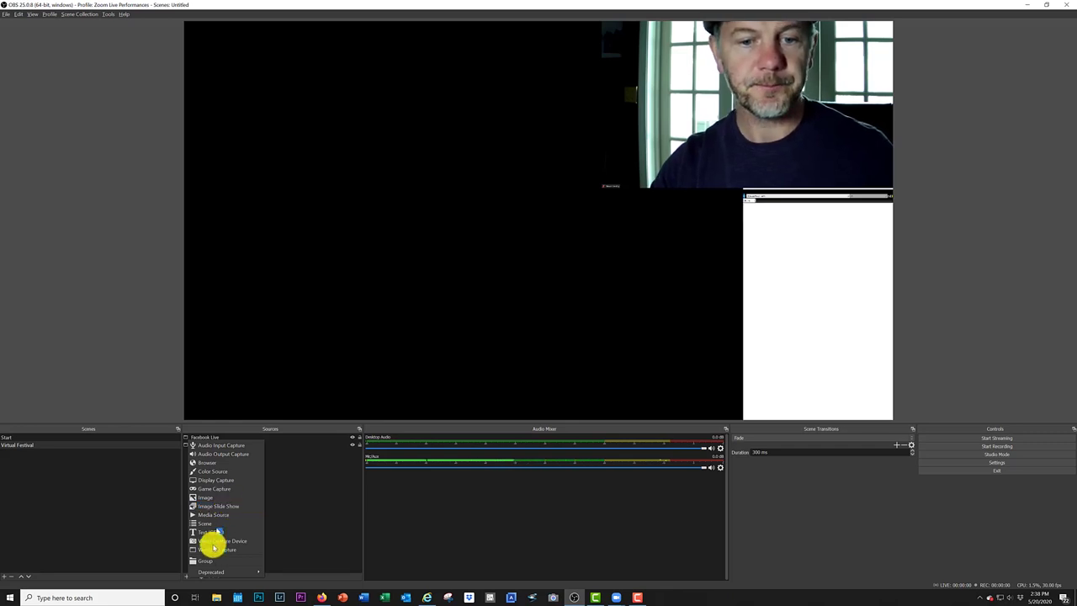
Create the 'Facebook Image' image source loaded with the 'facebook chat' picture.
{"action": "left_click", "coordinate": [221, 505]}
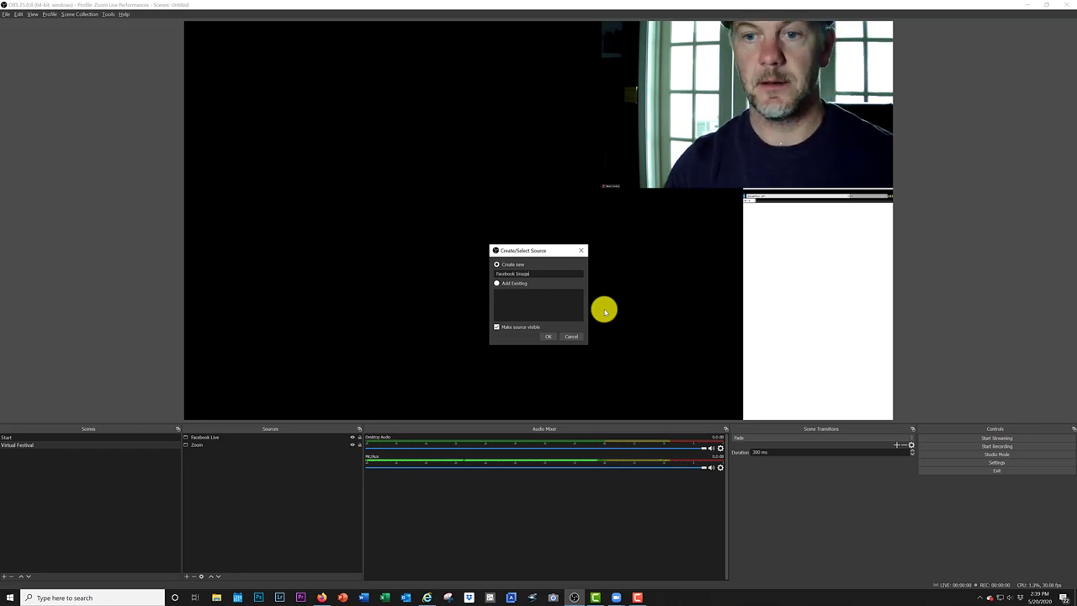
{"action": "left_click", "coordinate": [552, 336]}
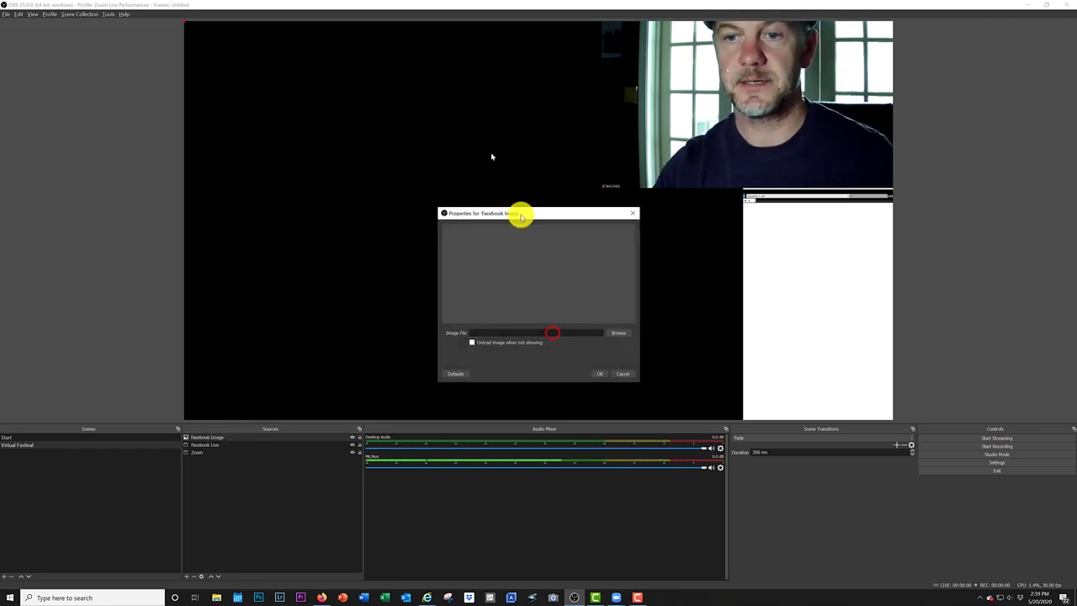
{"action": "left_click", "coordinate": [615, 335]}
{"action": "left_click", "coordinate": [584, 268]}
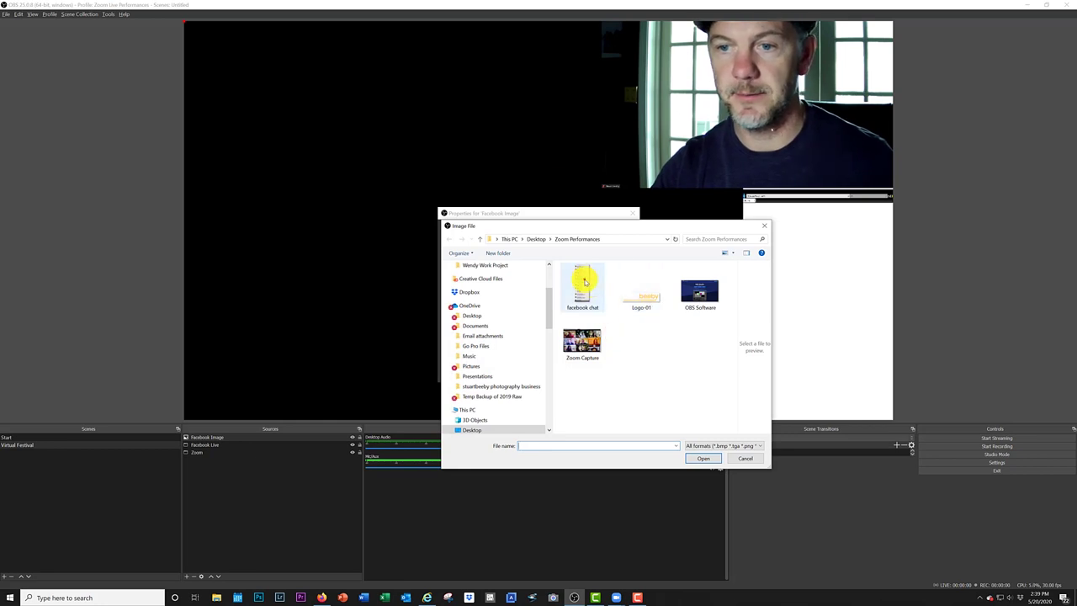
{"action": "left_click", "coordinate": [702, 457]}
{"action": "left_click_drag", "start_coordinate": [329, 164], "coordinate": [524, 223]}
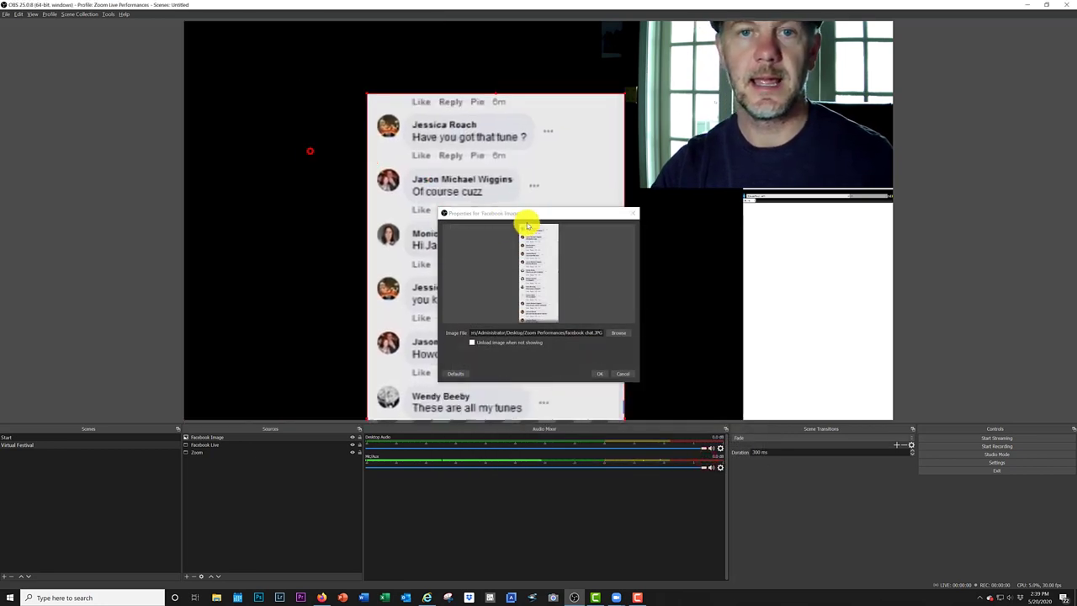
{"action": "key", "text": "Return"}
Resize the chat image and fit it in the lower right, below the webcam.
{"action": "left_click_drag", "start_coordinate": [391, 82], "coordinate": [474, 291]}
{"action": "left_click_drag", "start_coordinate": [543, 296], "coordinate": [823, 243]}
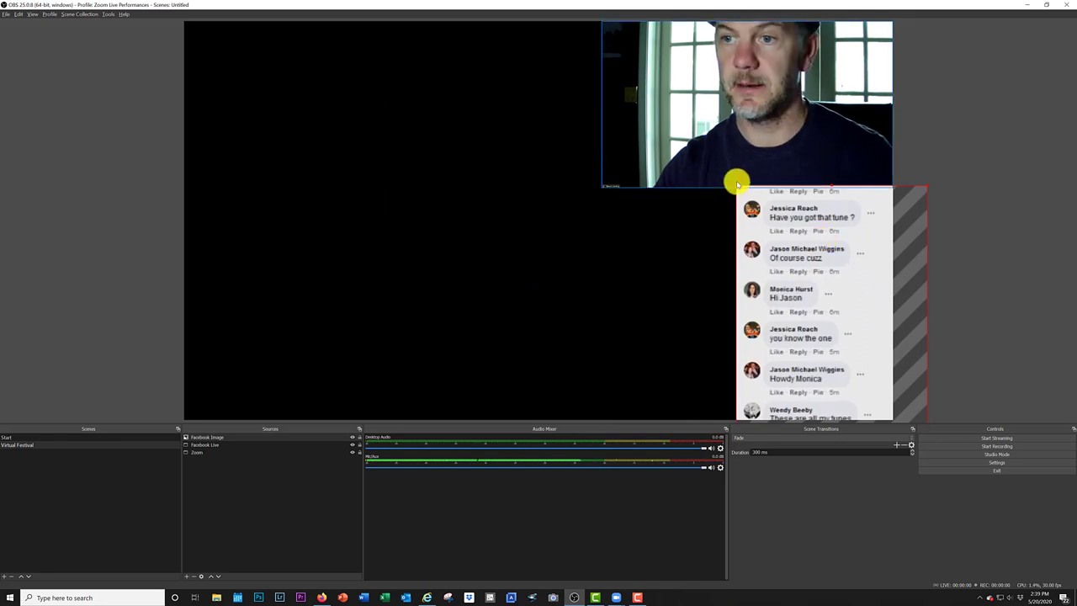
{"action": "left_click_drag", "start_coordinate": [737, 182], "coordinate": [744, 188]}
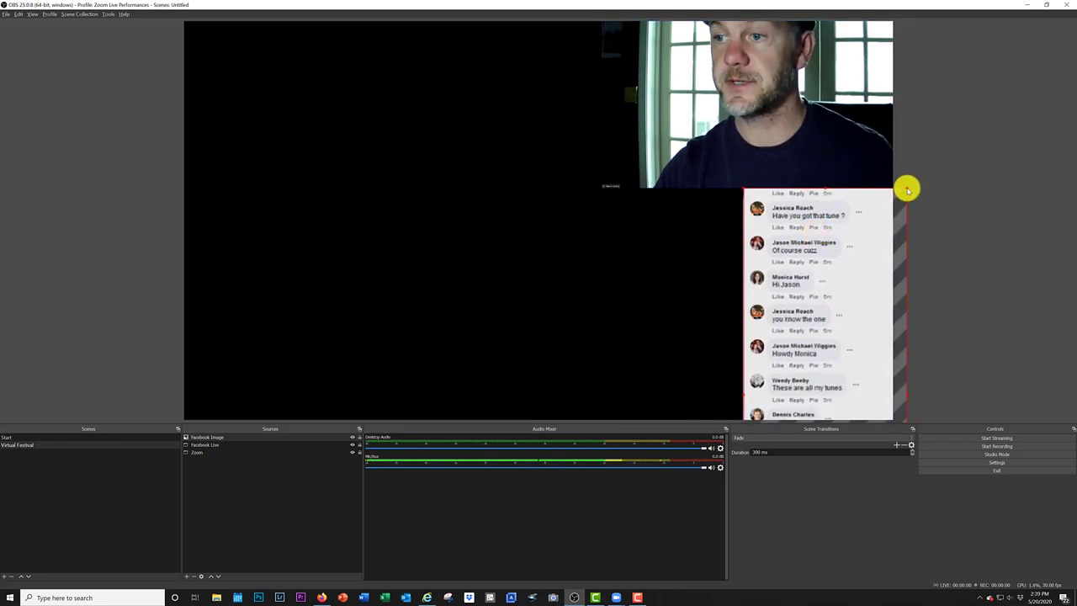
{"action": "left_click_drag", "start_coordinate": [908, 190], "coordinate": [889, 215]}
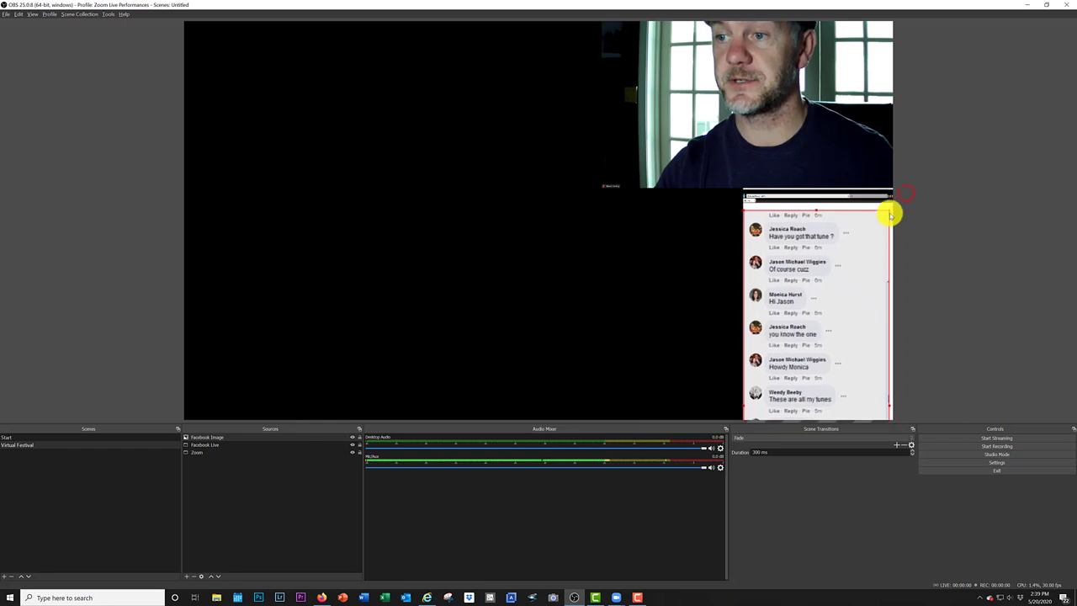
{"action": "left_click", "coordinate": [875, 232]}
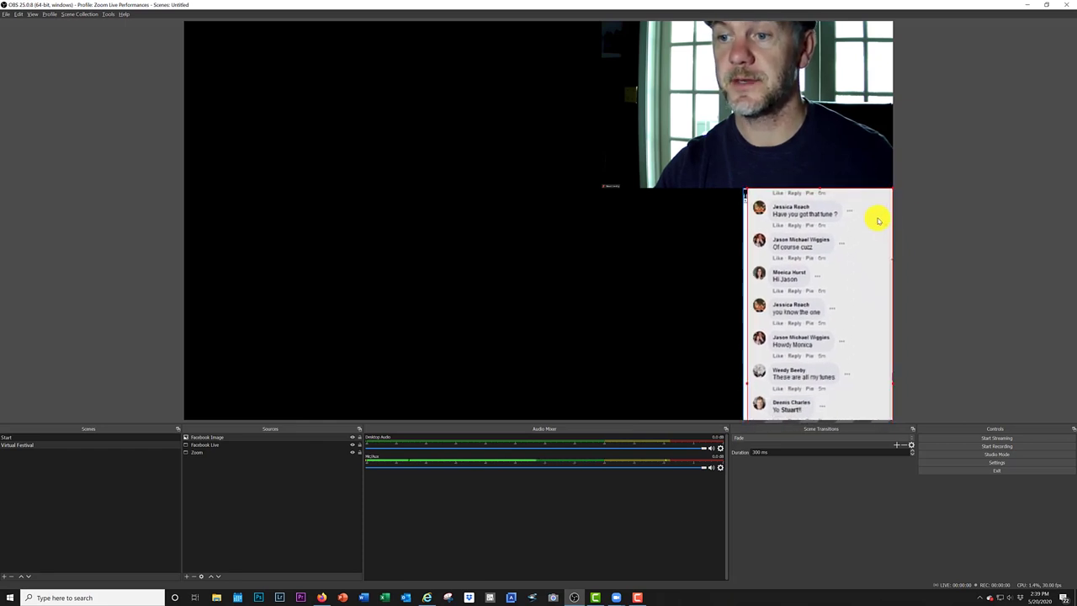
{"action": "left_click", "coordinate": [857, 279]}
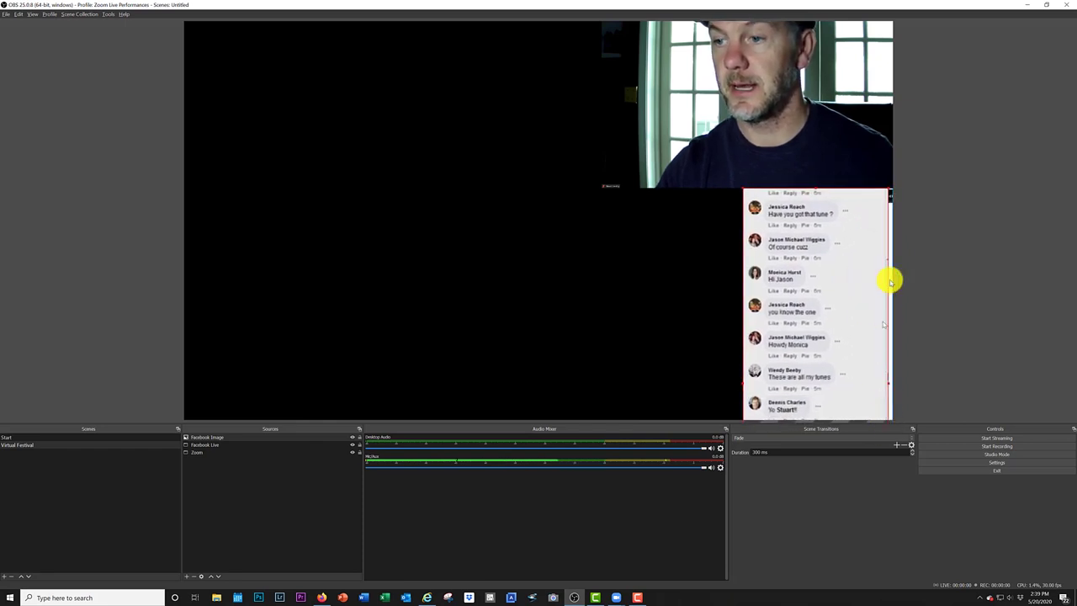
{"action": "left_click_drag", "start_coordinate": [889, 183], "coordinate": [890, 190]}
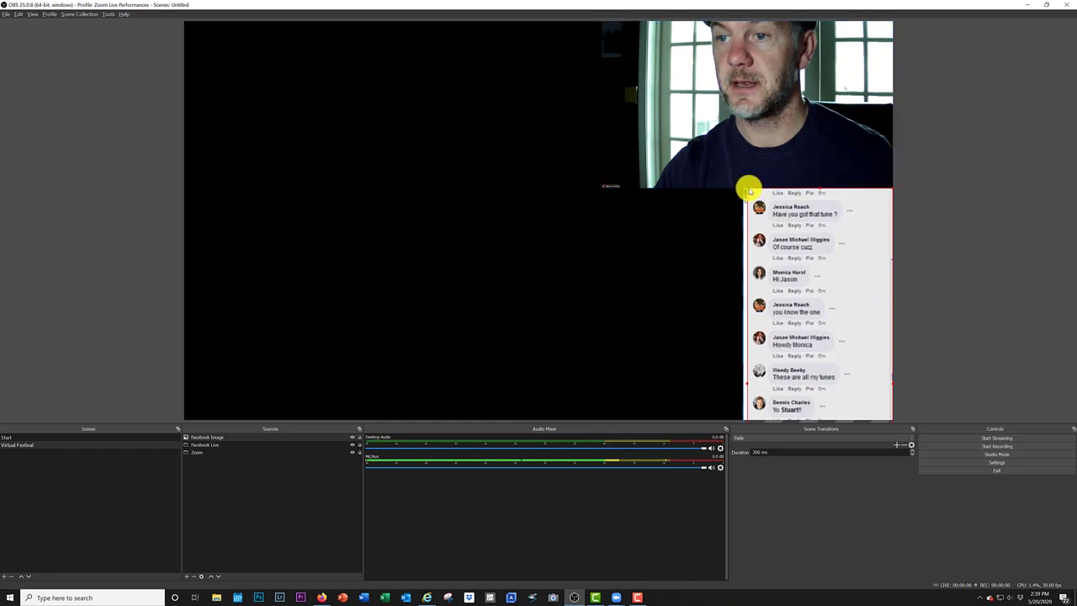
{"action": "left_click", "coordinate": [754, 194]}
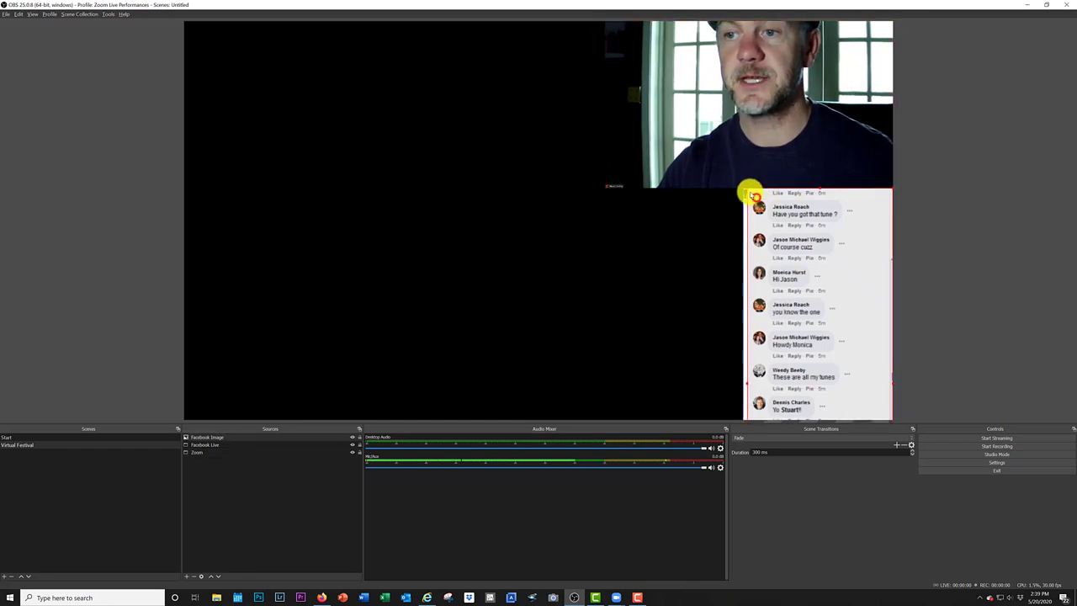
{"action": "left_click_drag", "start_coordinate": [748, 192], "coordinate": [740, 185]}
{"action": "left_click", "coordinate": [775, 212]}
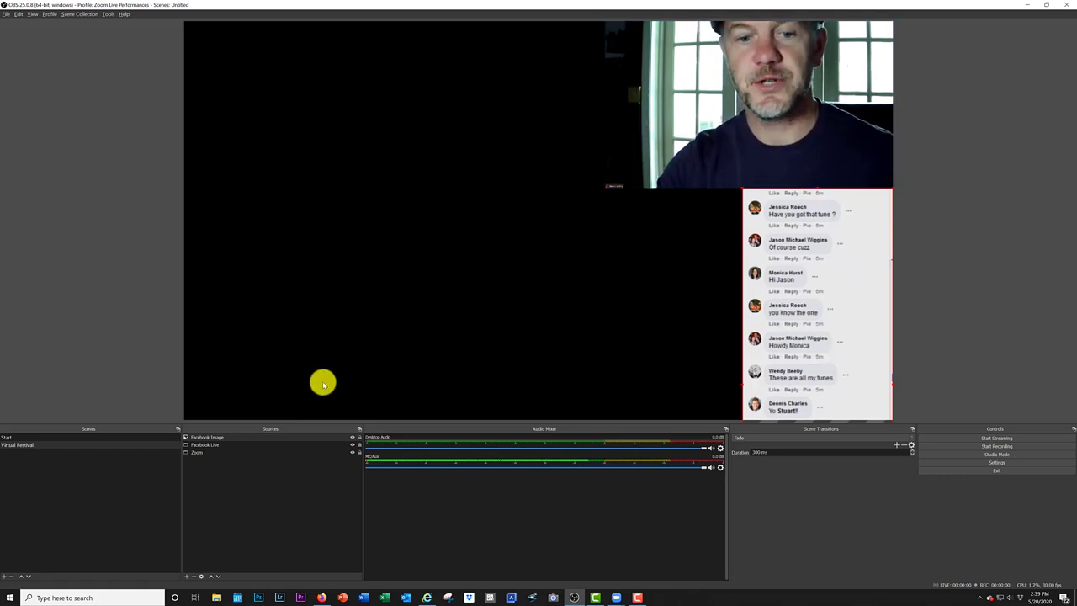
Add an image source named 'Zoom meeting image' using the Zoom Capture picture.
{"action": "left_click", "coordinate": [185, 577]}
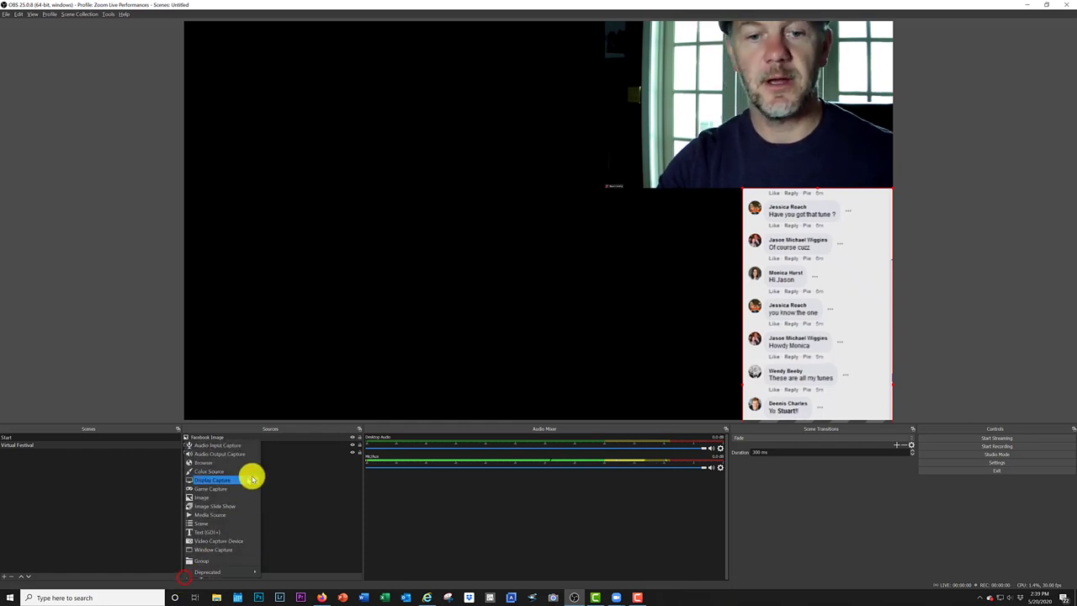
{"action": "left_click", "coordinate": [216, 502]}
{"action": "type", "text": "Zoom meeting ima"}
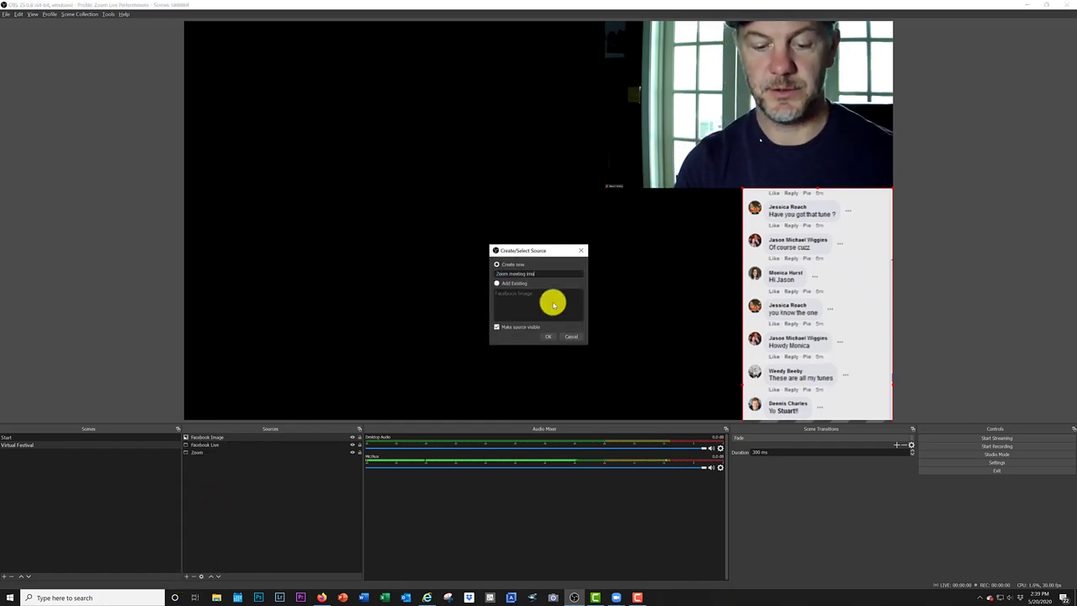
{"action": "type", "text": "ge"}
{"action": "key", "text": "Return"}
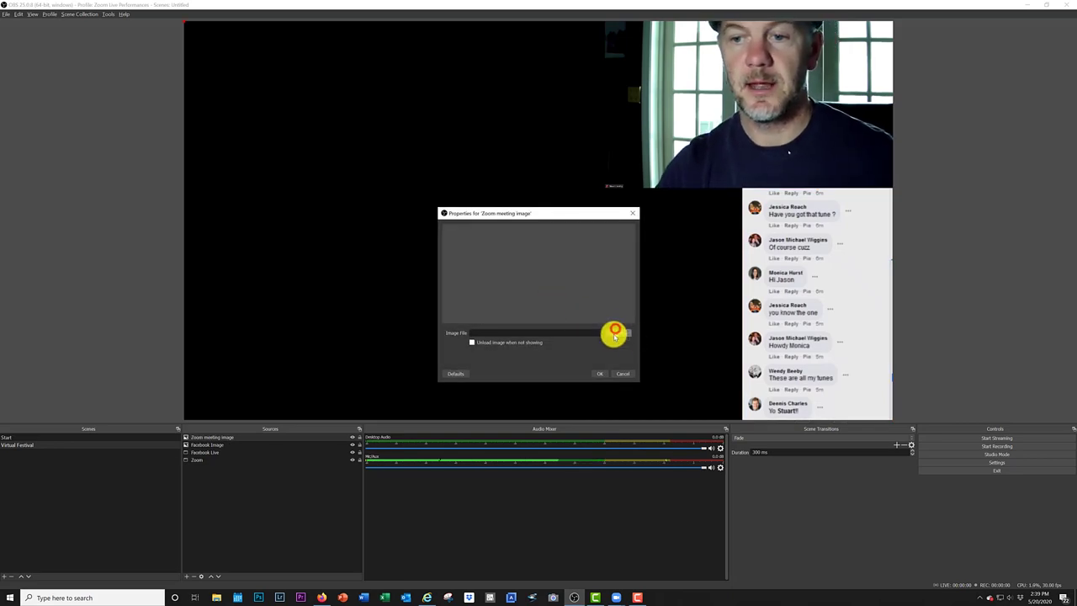
{"action": "left_click", "coordinate": [581, 341]}
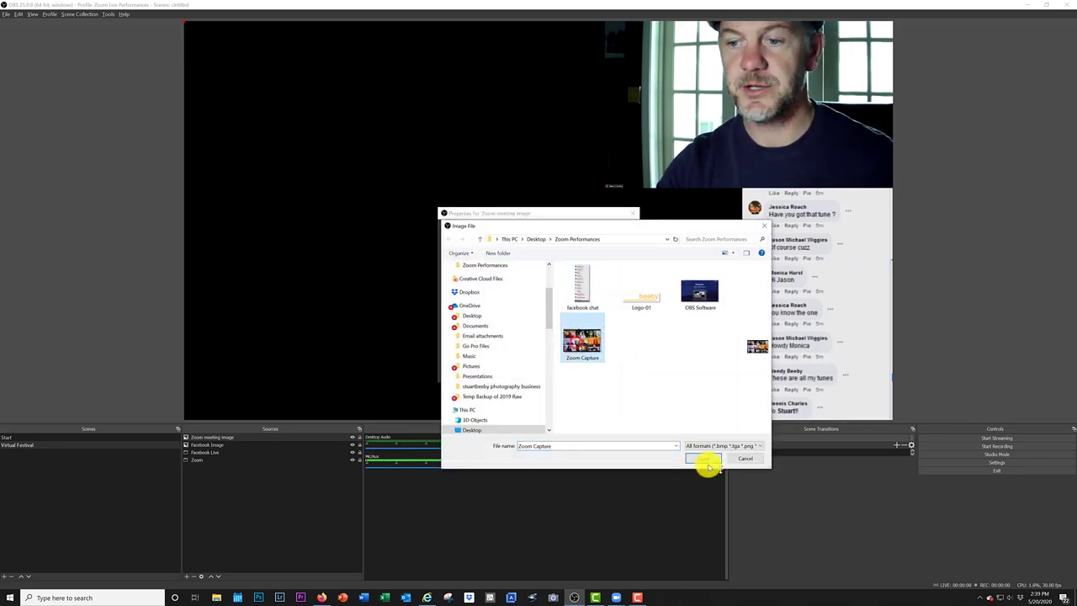
{"action": "left_click", "coordinate": [699, 456]}
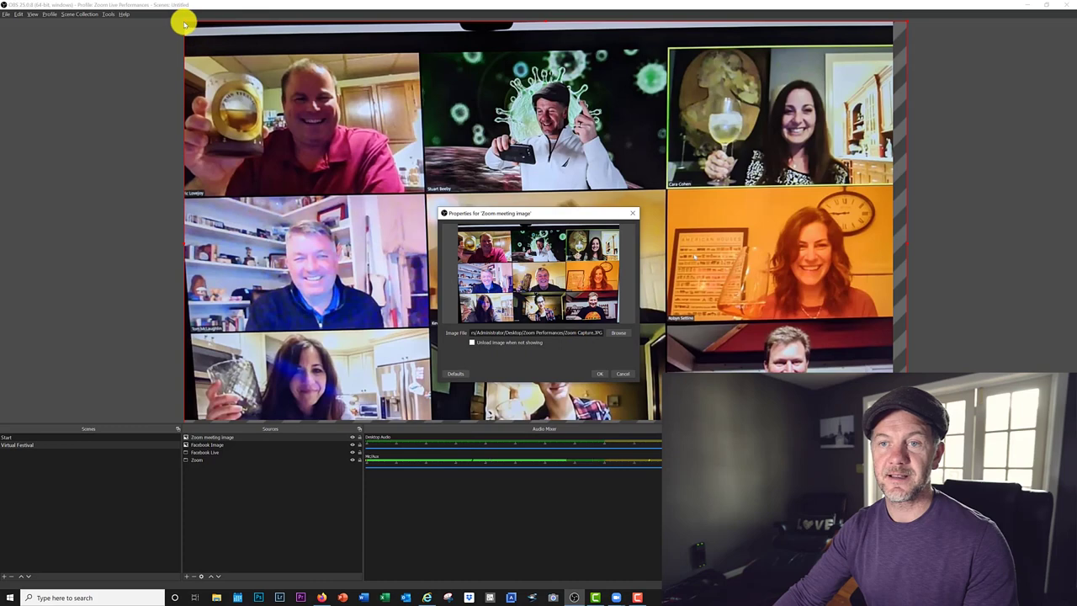
Shrink the Zoom grid image and fit it in the top right above the chat.
{"action": "left_click_drag", "start_coordinate": [184, 24], "coordinate": [562, 326]}
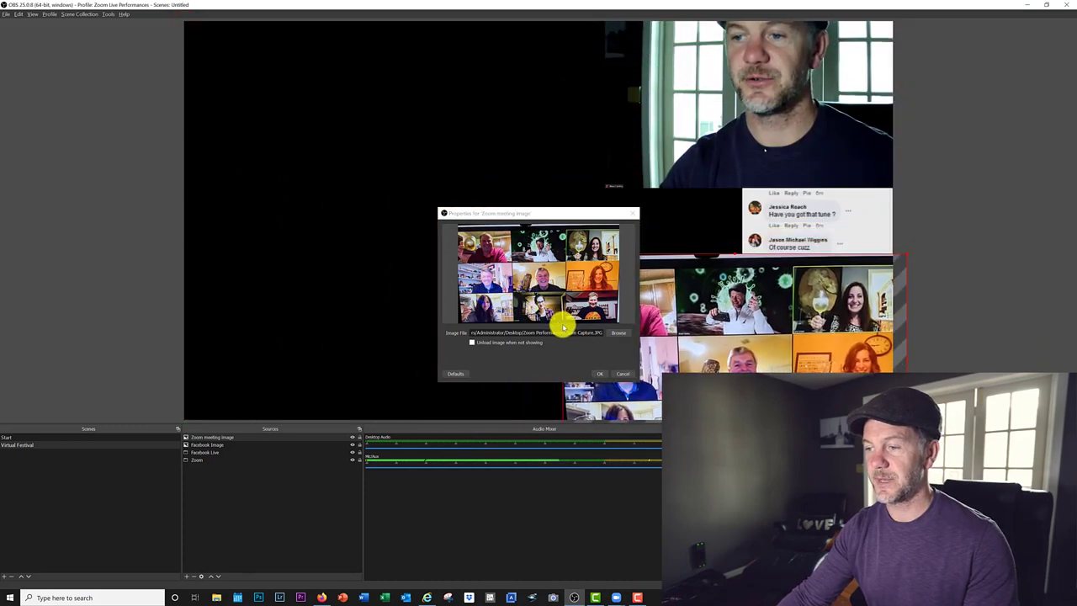
{"action": "left_click_drag", "start_coordinate": [752, 329], "coordinate": [596, 177]}
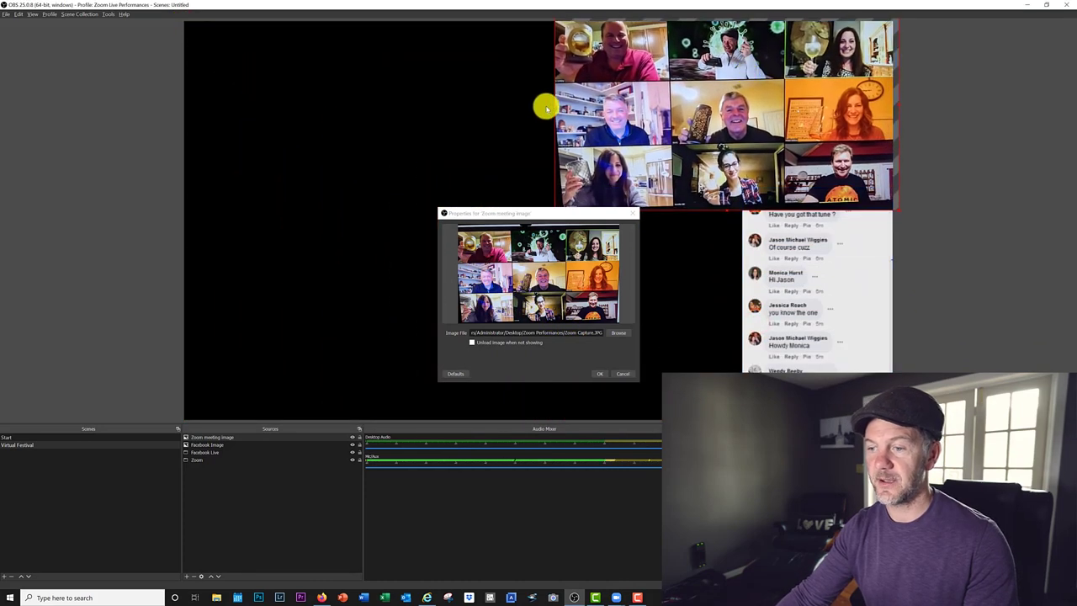
{"action": "left_click", "coordinate": [597, 372]}
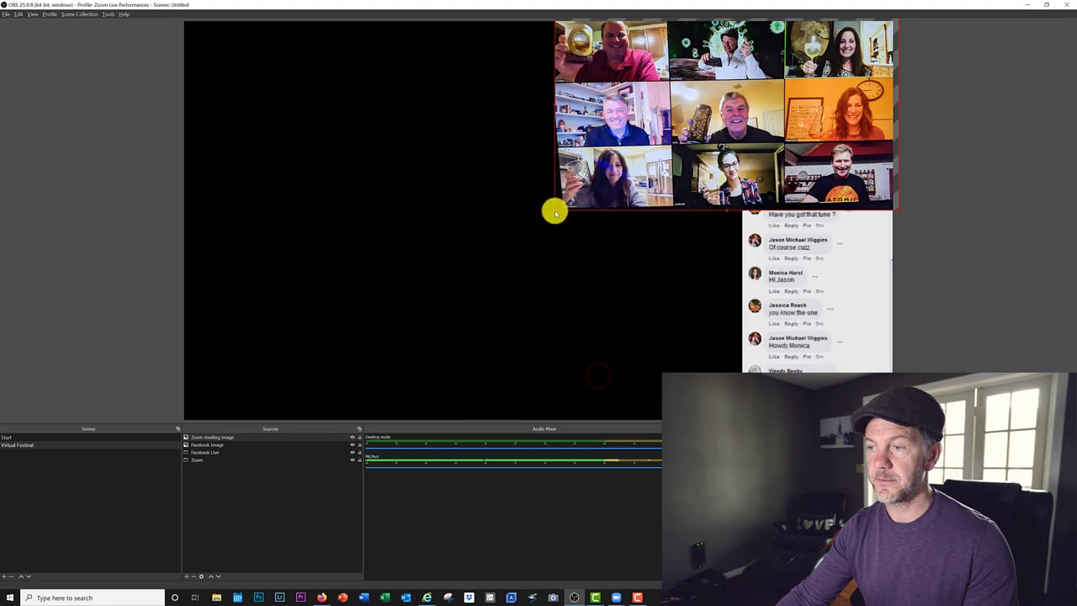
{"action": "left_click_drag", "start_coordinate": [554, 213], "coordinate": [617, 183]}
{"action": "left_click", "coordinate": [667, 155]}
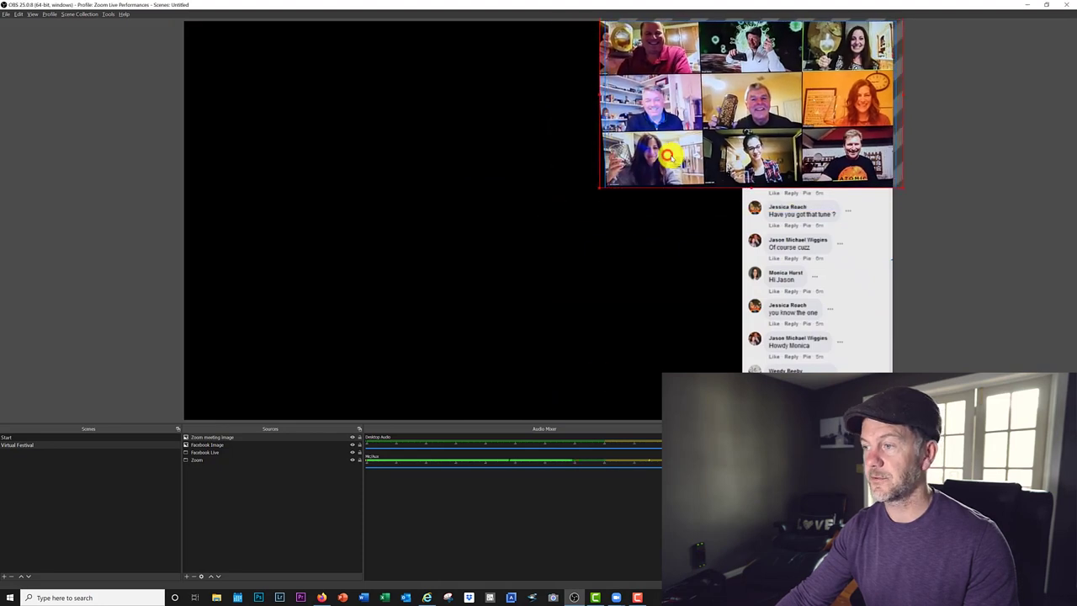
{"action": "left_click_drag", "start_coordinate": [667, 155], "coordinate": [661, 158]}
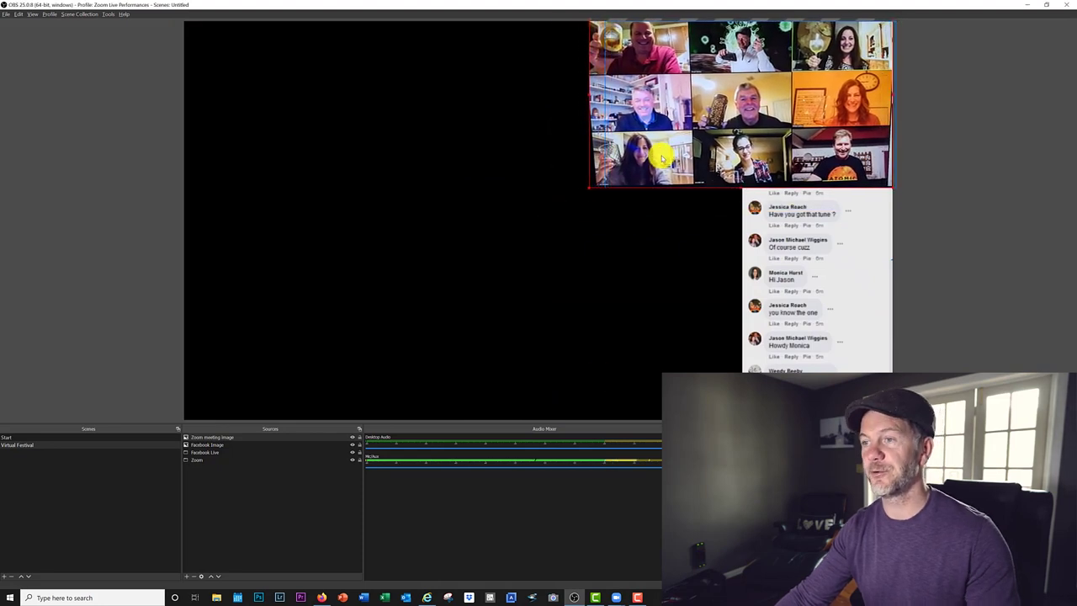
{"action": "left_click_drag", "start_coordinate": [577, 183], "coordinate": [599, 180]}
{"action": "left_click", "coordinate": [712, 150]}
{"action": "left_click_drag", "start_coordinate": [712, 149], "coordinate": [715, 152]}
{"action": "left_click", "coordinate": [682, 265]}
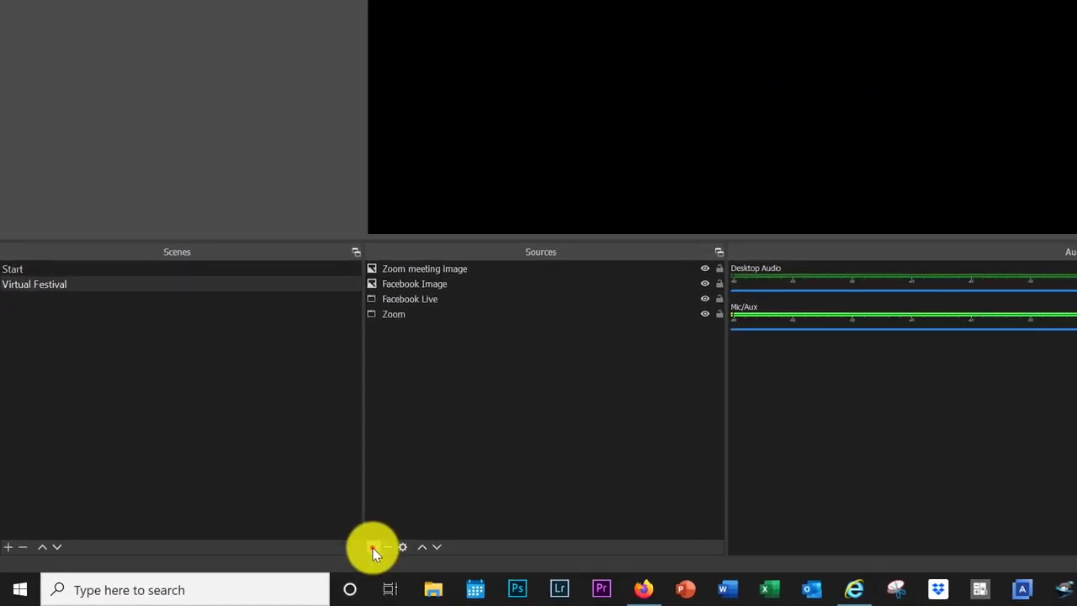
Add a Video Capture Device source named 'DSLR' using the Cam Link 4K camera.
{"action": "left_click", "coordinate": [372, 548]}
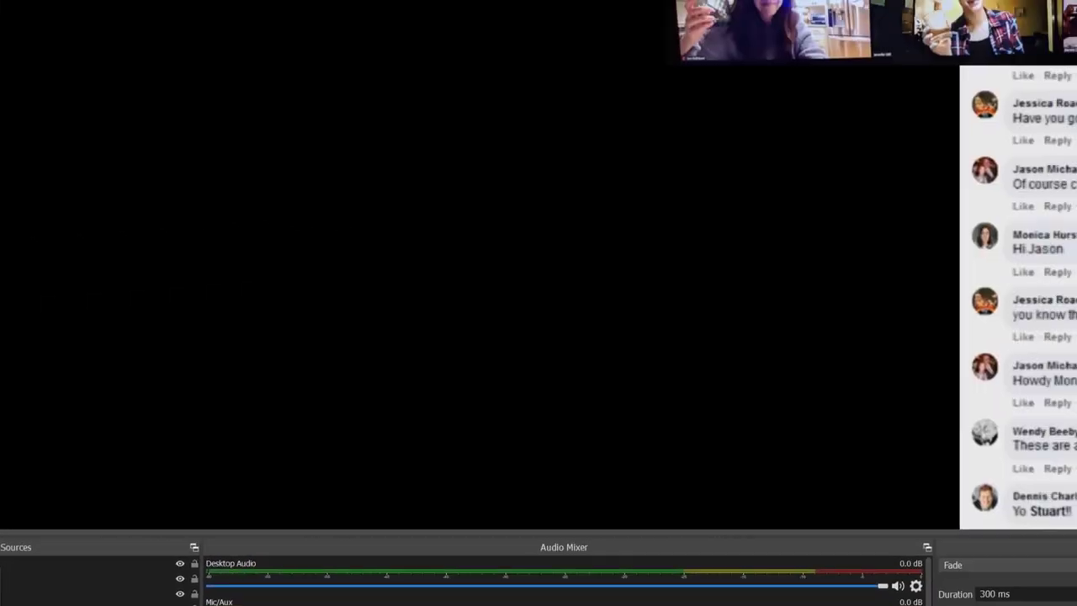
{"action": "left_click", "coordinate": [556, 269]}
{"action": "type", "text": "DSLR"}
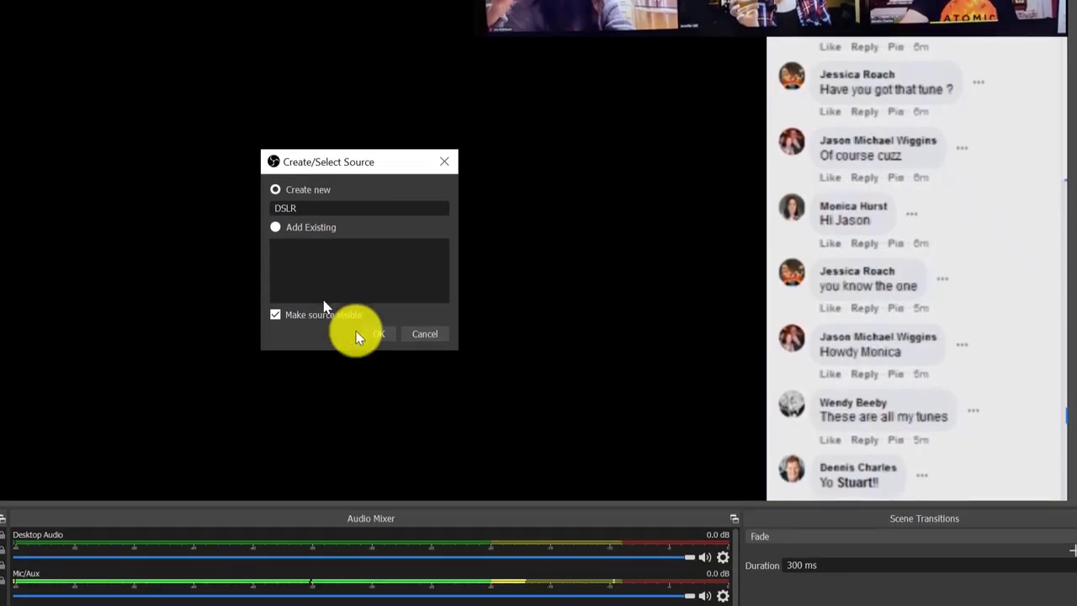
{"action": "left_click", "coordinate": [378, 466]}
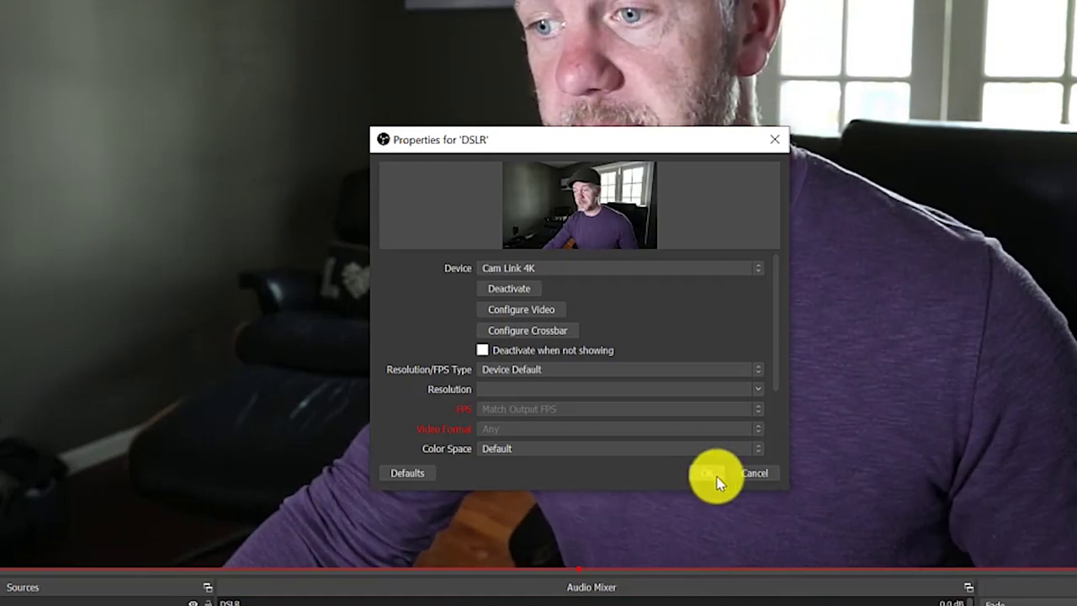
{"action": "left_click", "coordinate": [714, 476]}
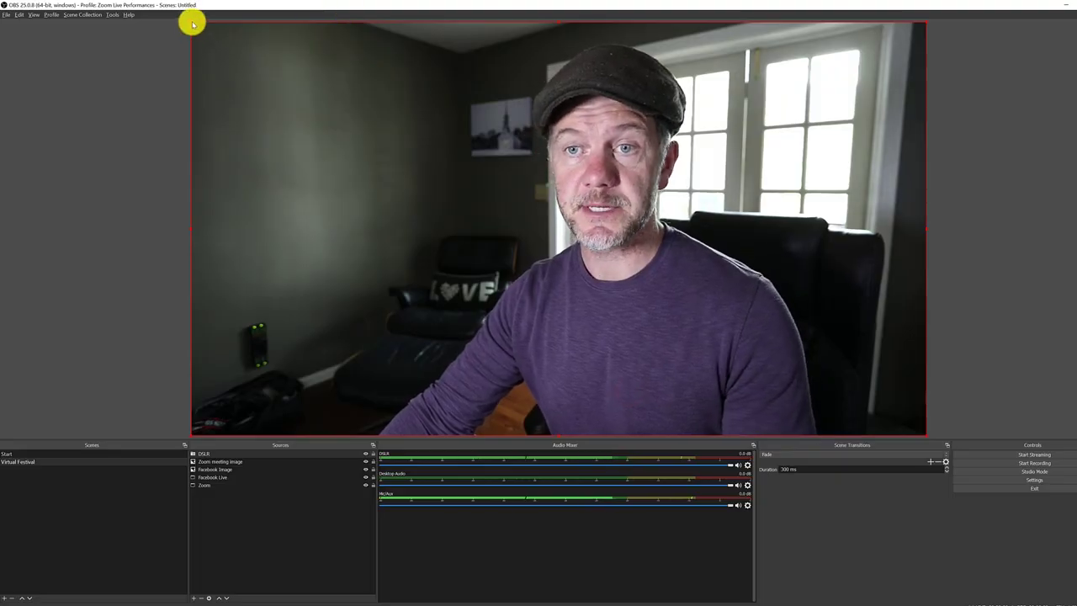
Resize the DSLR feed into the upper left and layer Zoom meeting image above it.
{"action": "left_click_drag", "start_coordinate": [194, 21], "coordinate": [608, 265]}
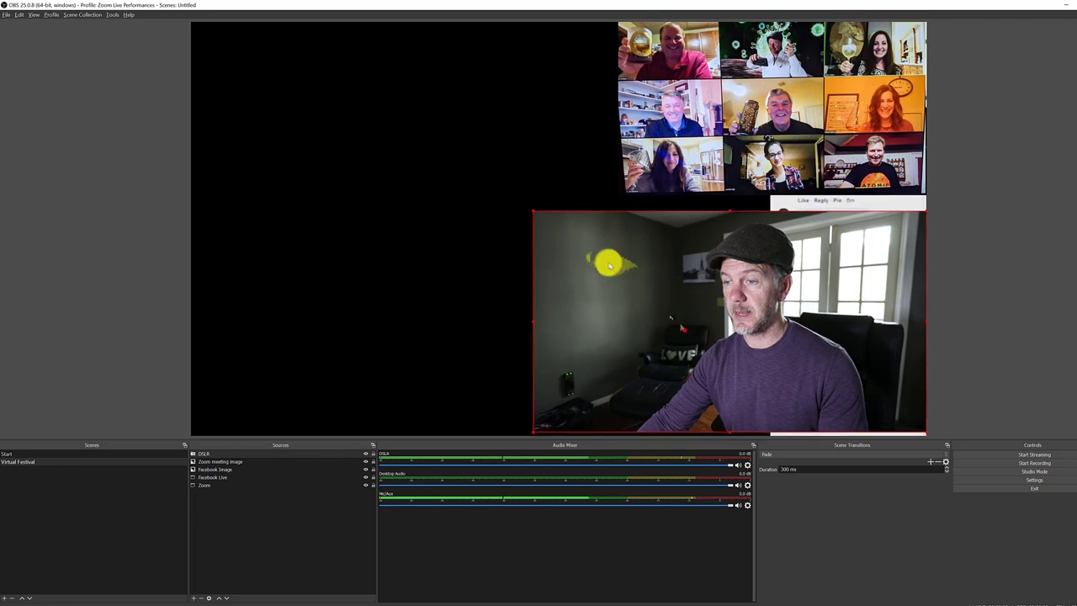
{"action": "left_click_drag", "start_coordinate": [682, 328], "coordinate": [344, 139]}
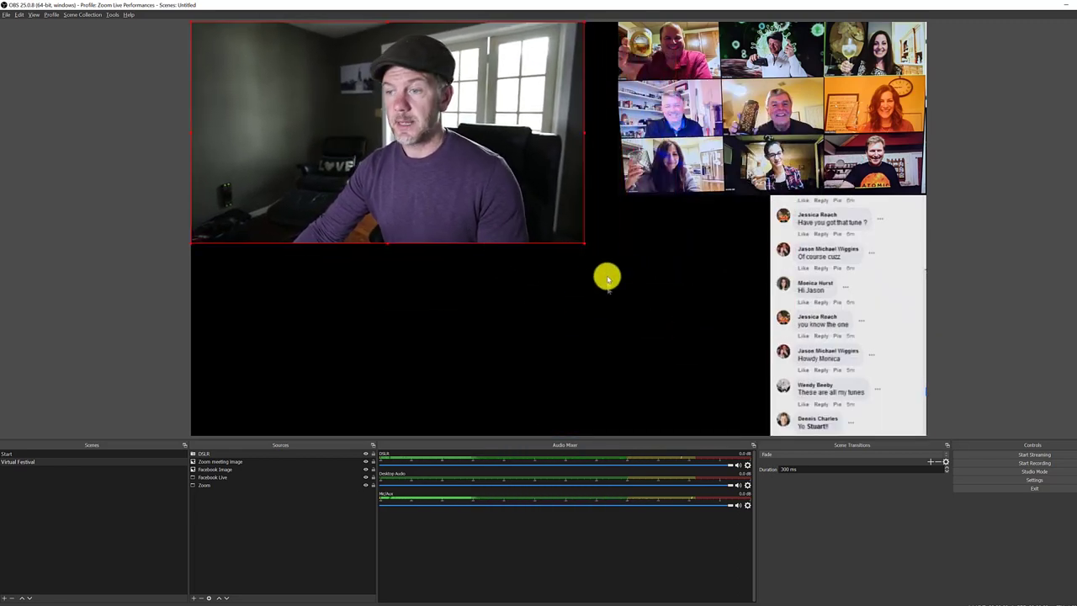
{"action": "left_click_drag", "start_coordinate": [585, 245], "coordinate": [709, 353]}
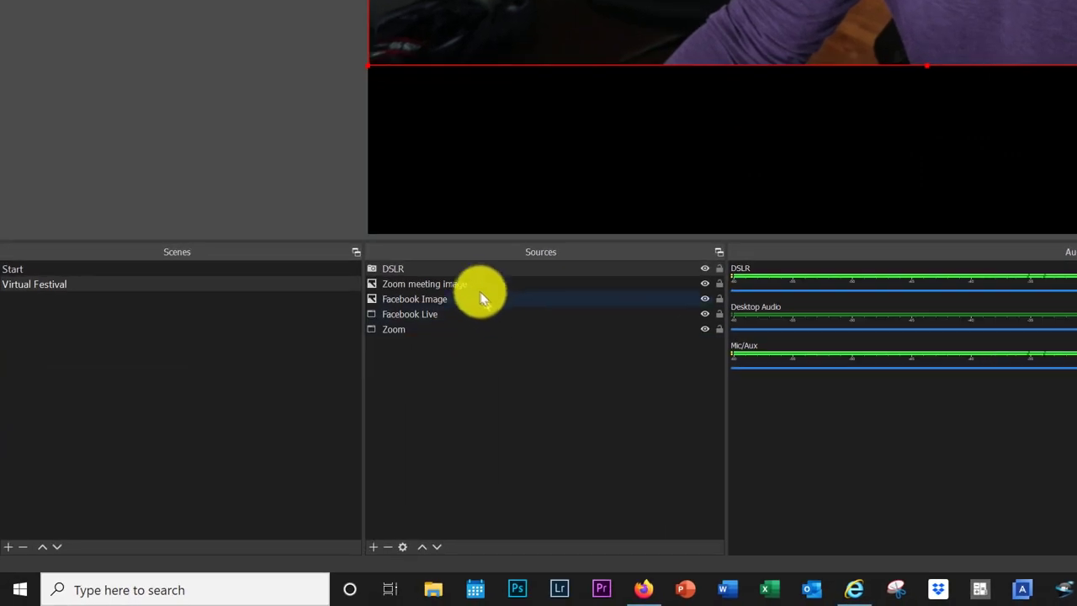
{"action": "left_click_drag", "start_coordinate": [424, 321], "coordinate": [430, 306]}
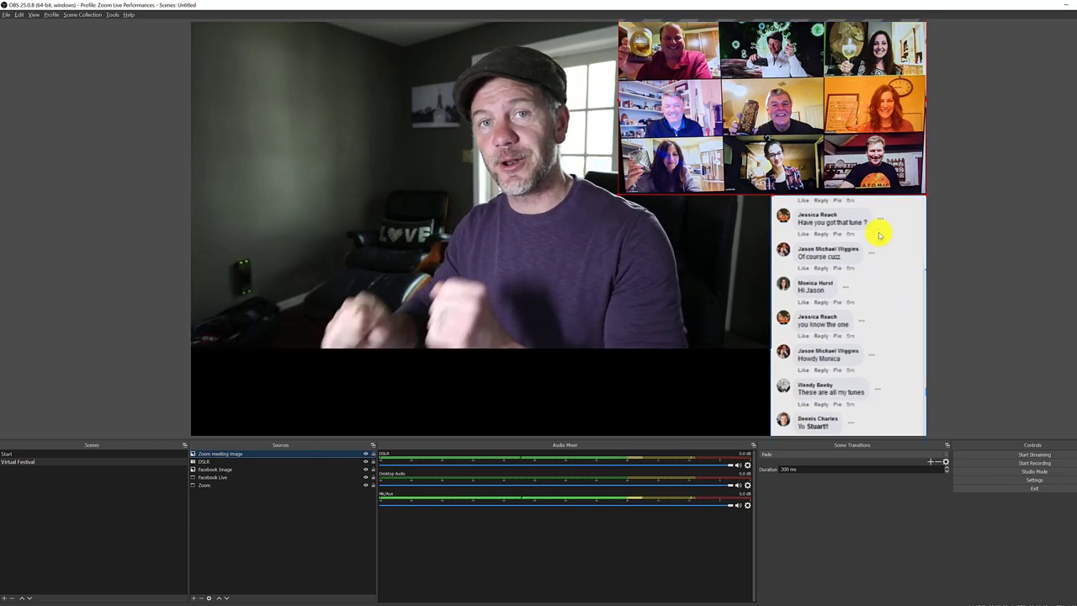
Add a 'Logo' image source loaded with the photography logo file.
{"action": "left_click", "coordinate": [531, 370]}
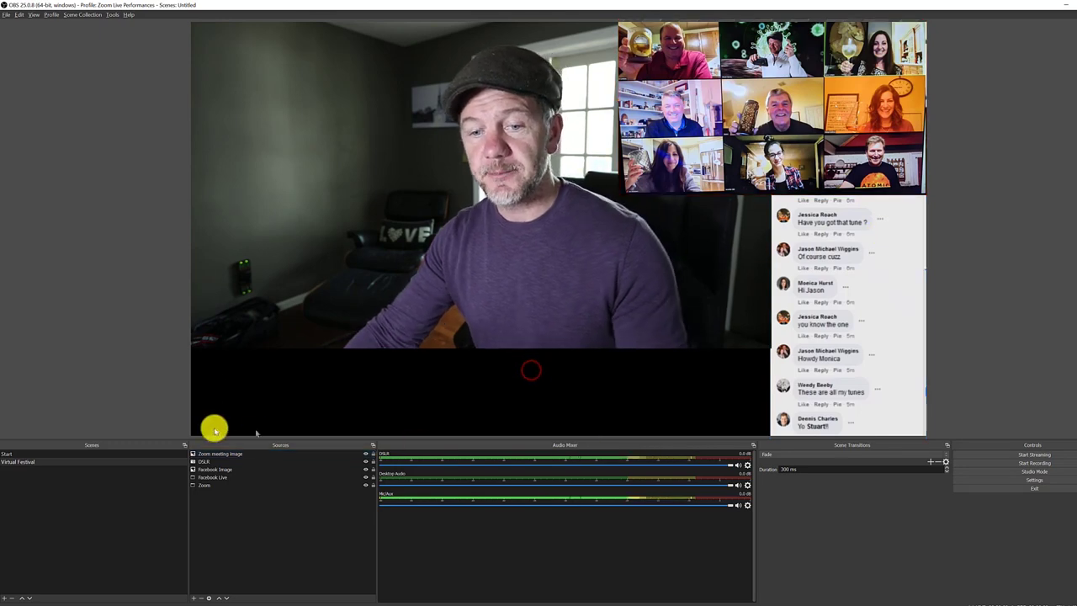
{"action": "left_click", "coordinate": [193, 598]}
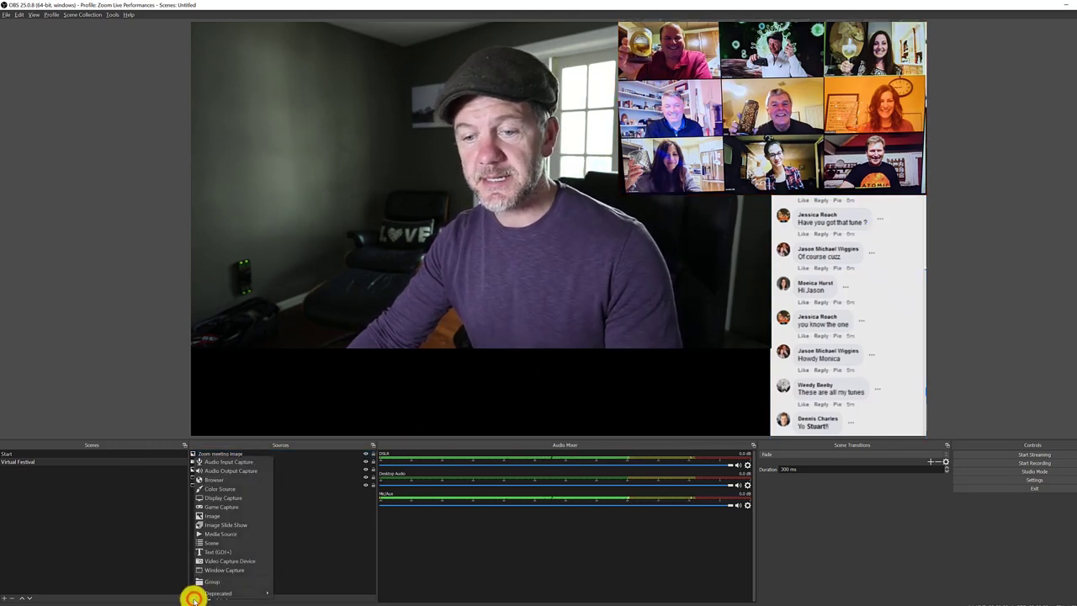
{"action": "left_click", "coordinate": [234, 516]}
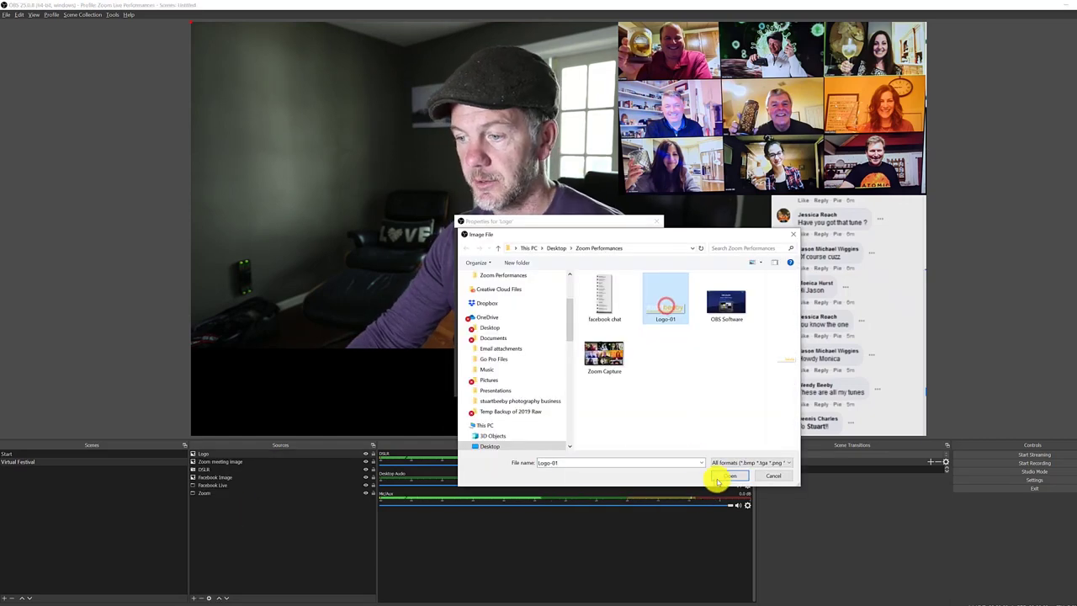
{"action": "left_click", "coordinate": [719, 479]}
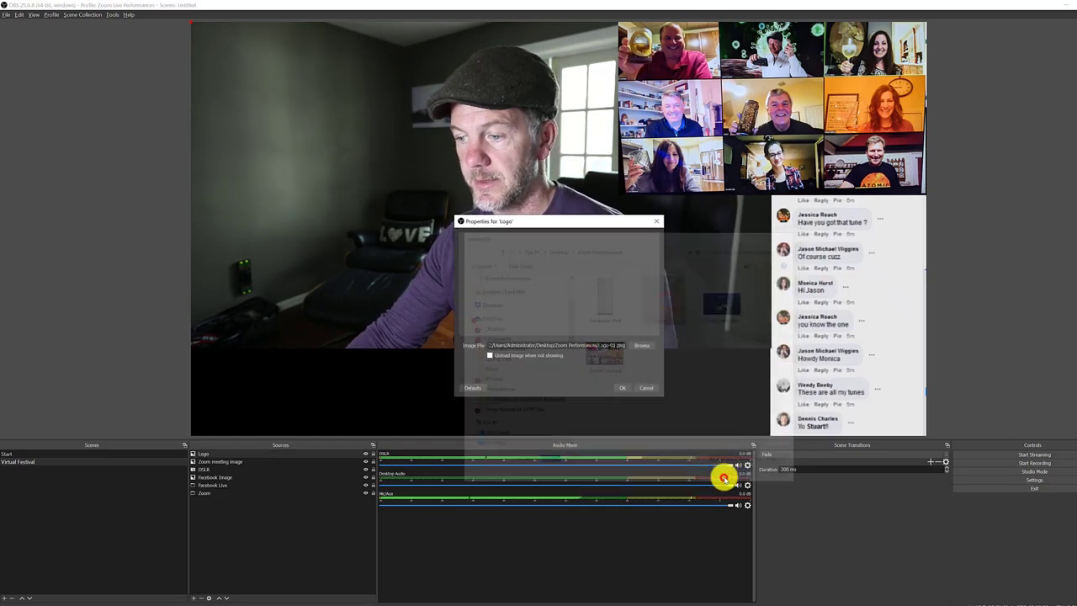
{"action": "left_click", "coordinate": [623, 387]}
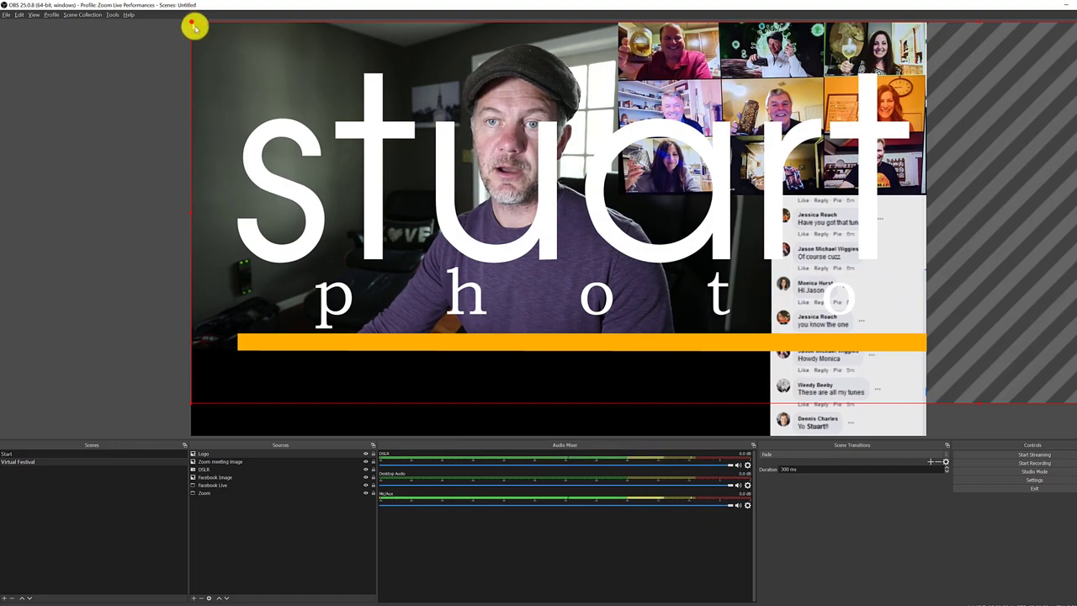
Shrink the logo and move it into the lower-left black band under the camera.
{"action": "left_click_drag", "start_coordinate": [193, 27], "coordinate": [307, 209]}
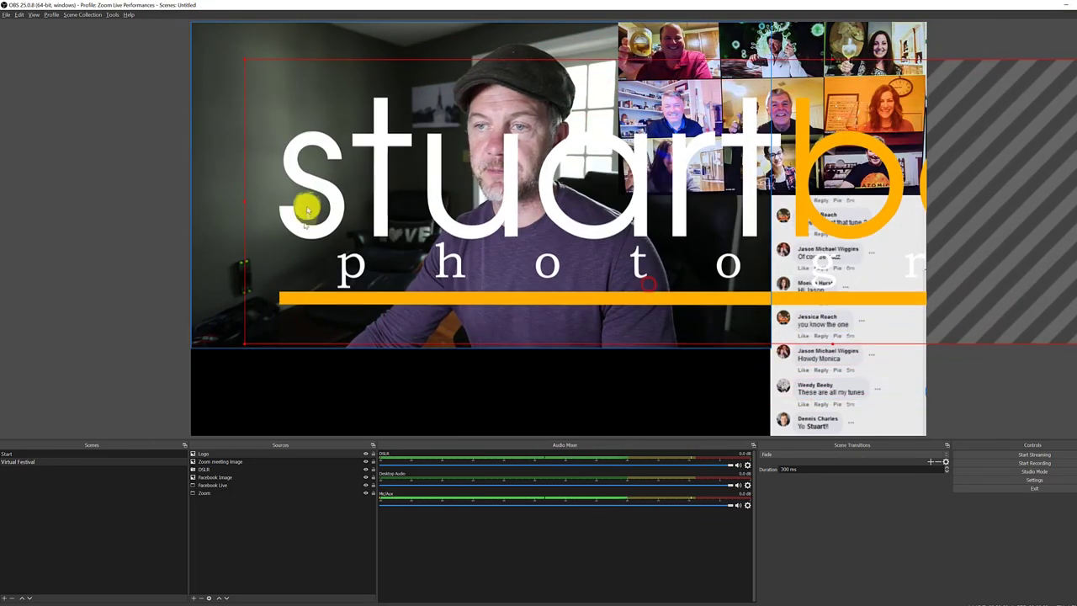
{"action": "left_click_drag", "start_coordinate": [248, 62], "coordinate": [473, 246]}
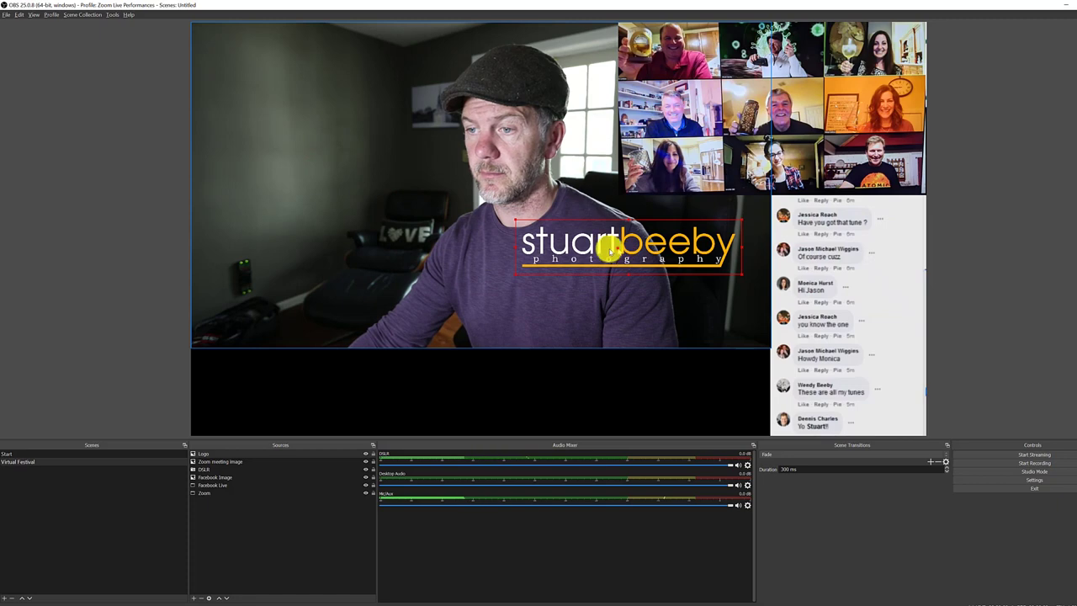
{"action": "left_click_drag", "start_coordinate": [611, 251], "coordinate": [322, 388]}
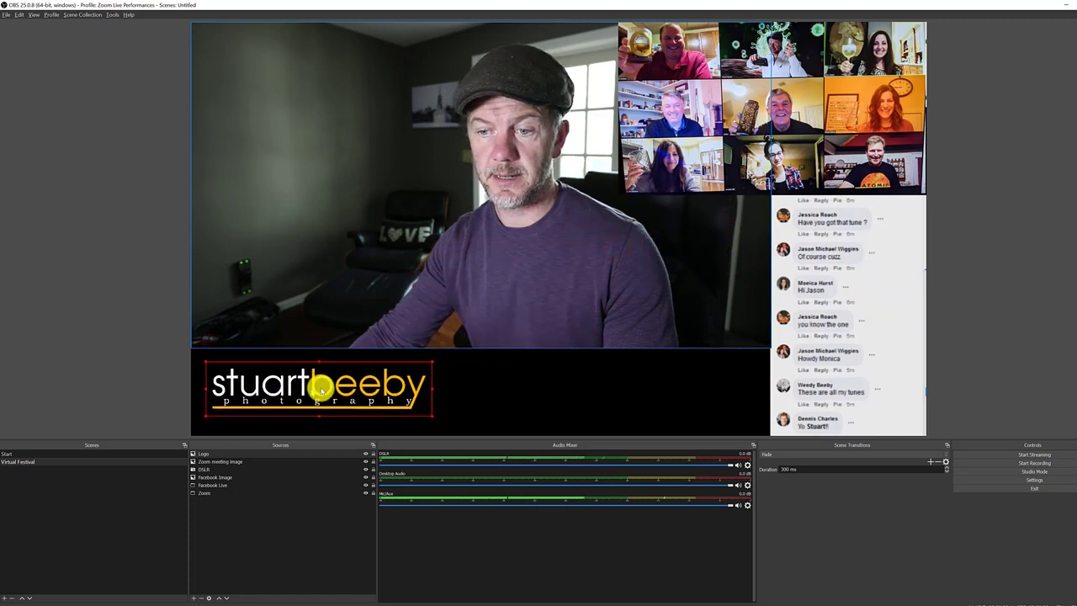
{"action": "left_click", "coordinate": [485, 394]}
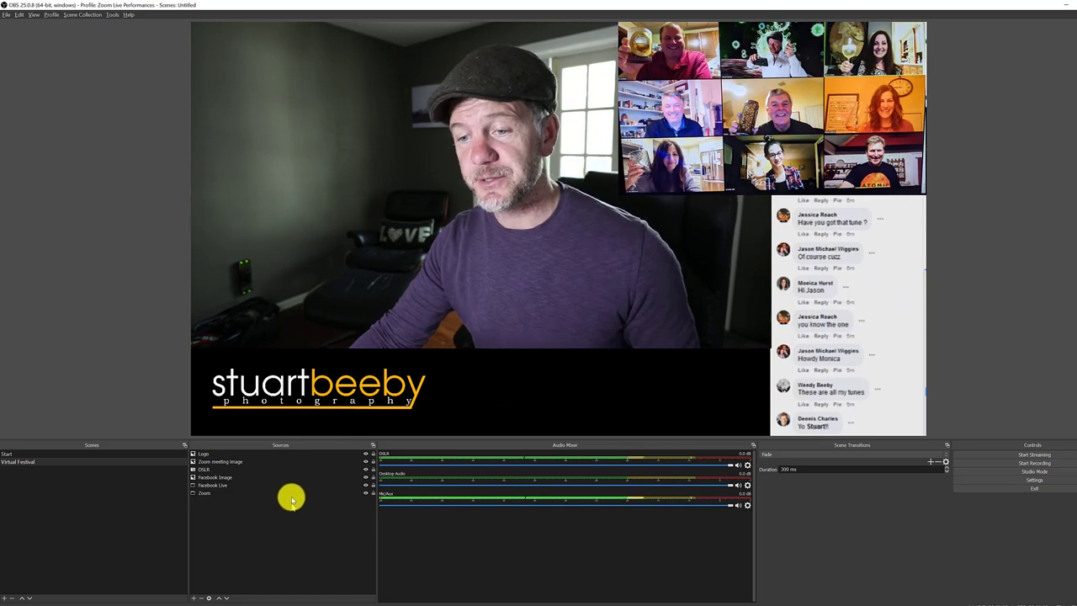
{"action": "left_click", "coordinate": [194, 598]}
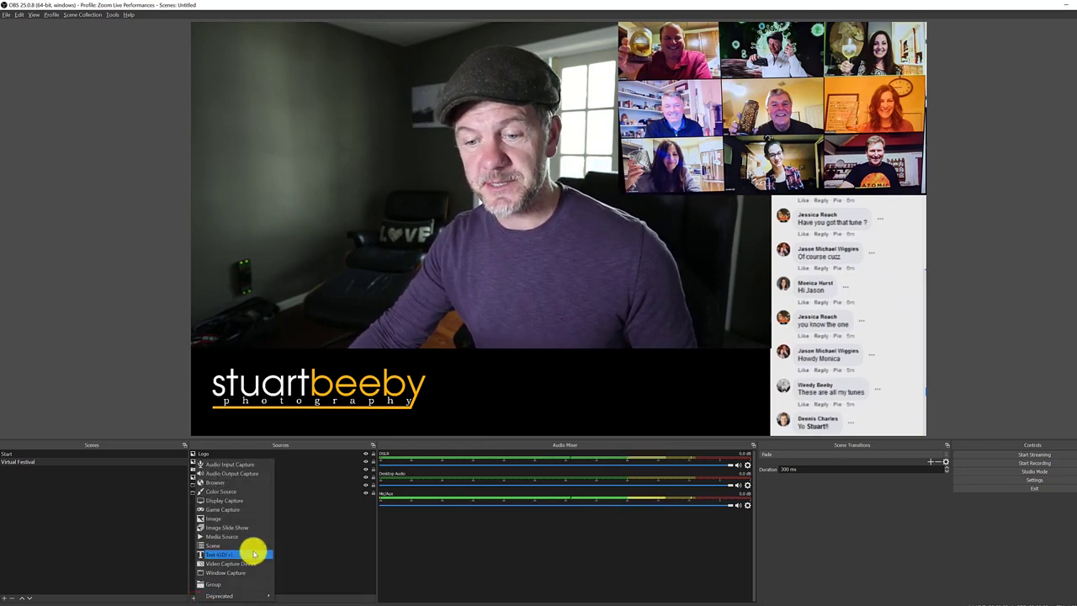
Create a Text (GDI+) source reading 'Join The Chat' with a chosen font.
{"action": "left_click", "coordinate": [223, 556]}
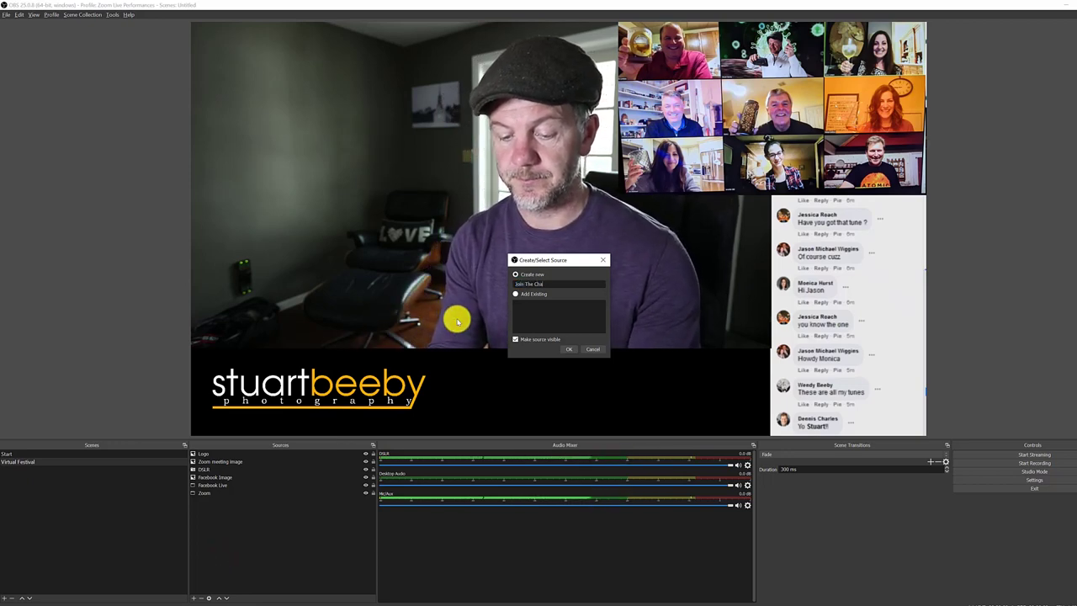
{"action": "left_click", "coordinate": [569, 350]}
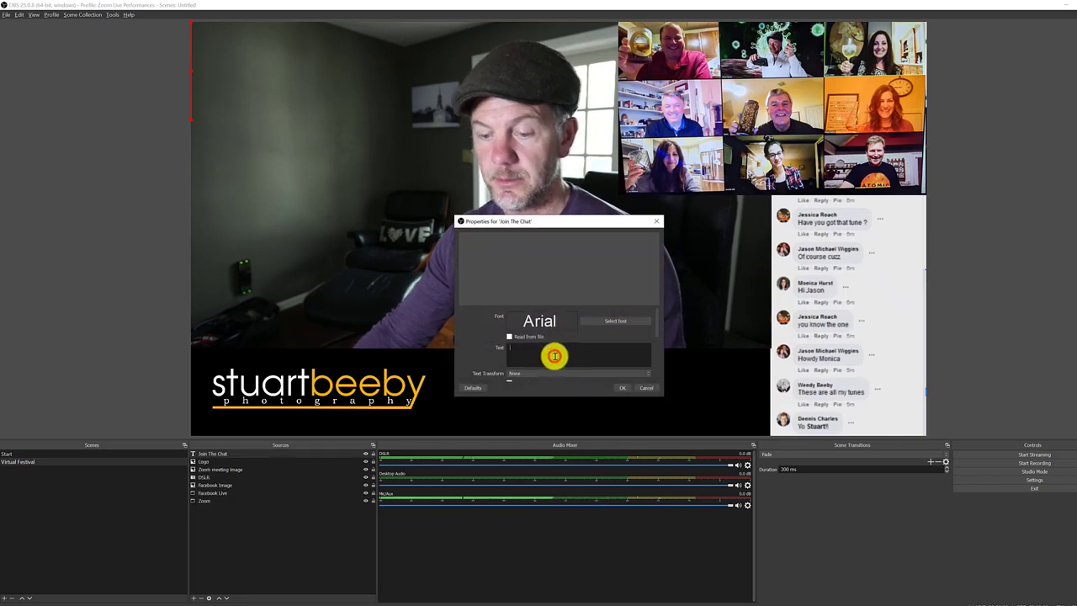
{"action": "type", "text": "Join The"}
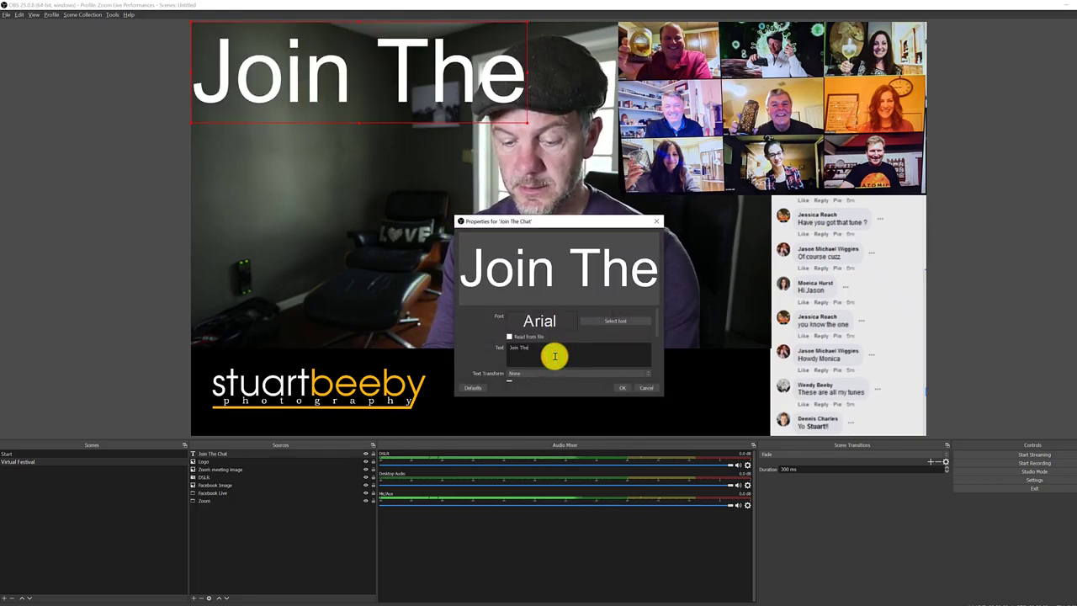
{"action": "type", "text": " Chat"}
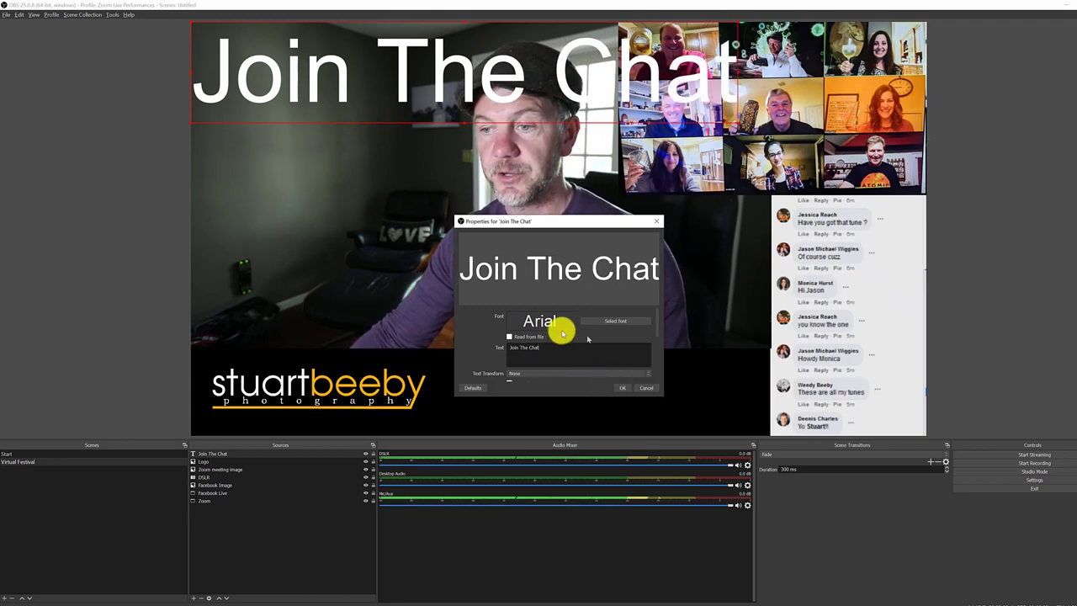
{"action": "left_click", "coordinate": [618, 320]}
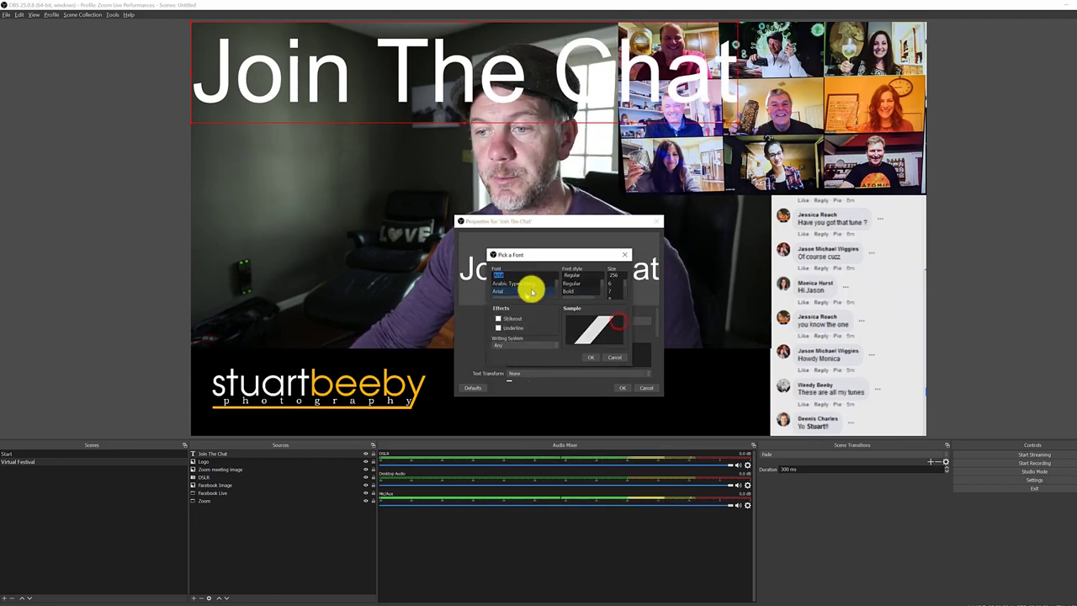
{"action": "left_click", "coordinate": [592, 358]}
{"action": "left_click", "coordinate": [620, 388]}
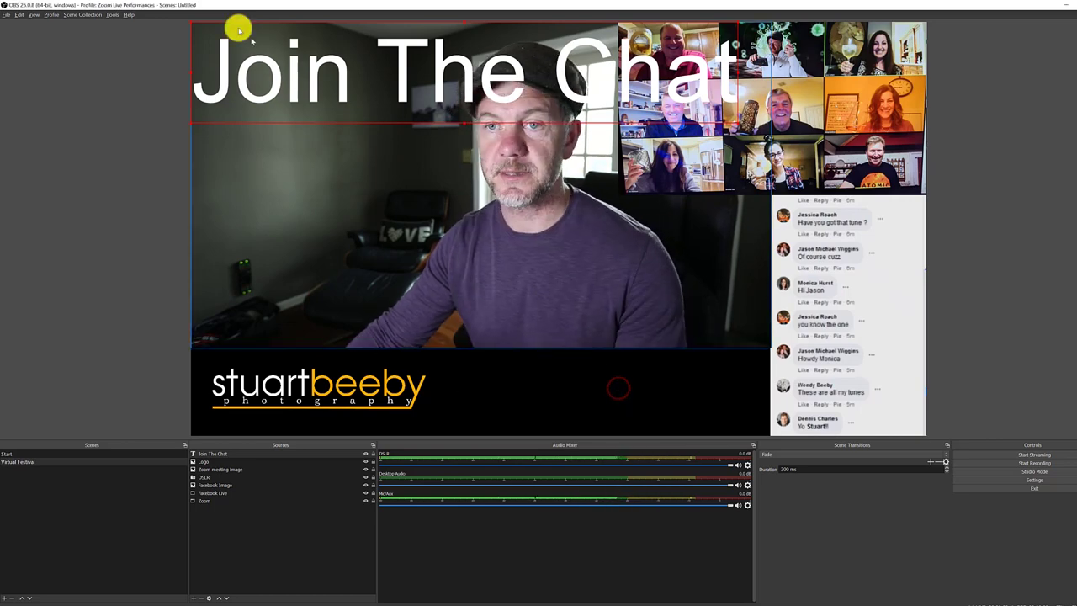
Scale the 'Join The Chat' text down and place it beside the logo.
{"action": "left_click_drag", "start_coordinate": [192, 19], "coordinate": [211, 33]}
{"action": "left_click_drag", "start_coordinate": [219, 87], "coordinate": [499, 389]}
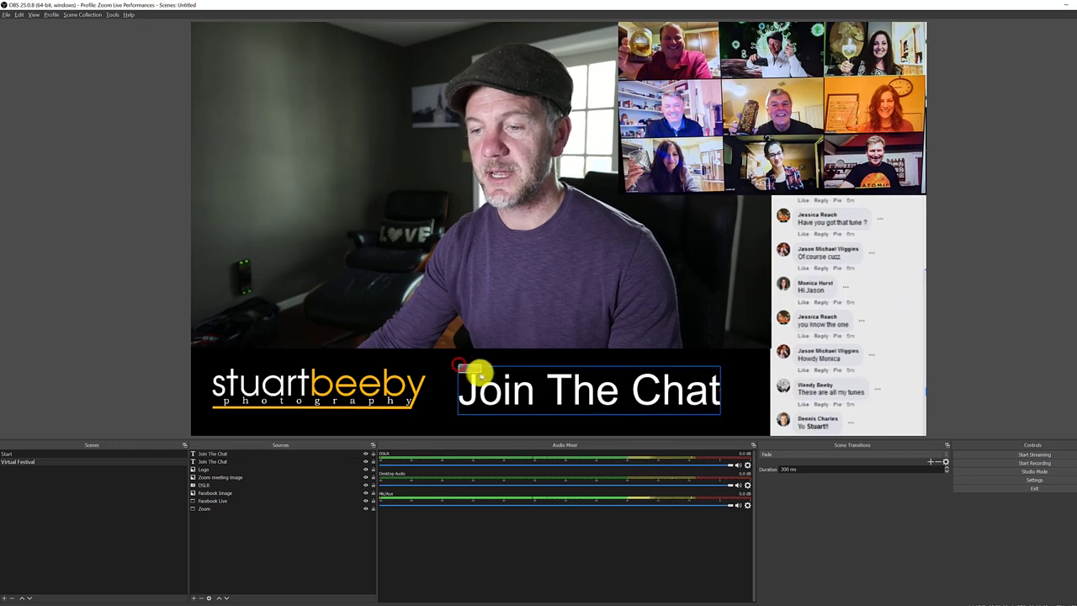
{"action": "left_click_drag", "start_coordinate": [459, 365], "coordinate": [505, 385]}
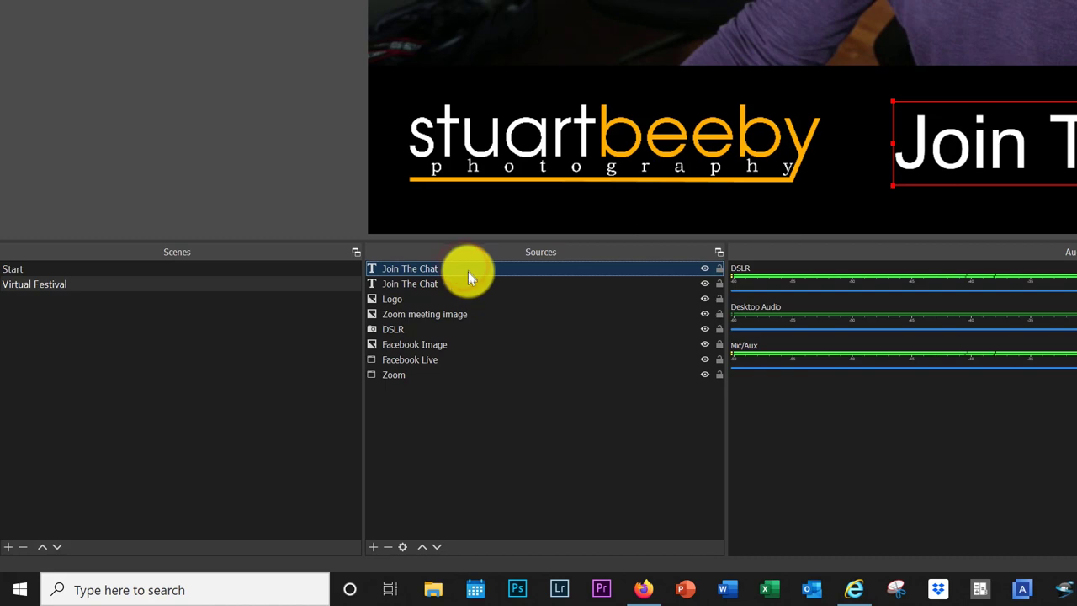
Add a Scroll filter to the Join The Chat text with horizontal speed 185.
{"action": "right_click", "coordinate": [469, 272]}
{"action": "left_click", "coordinate": [502, 257]}
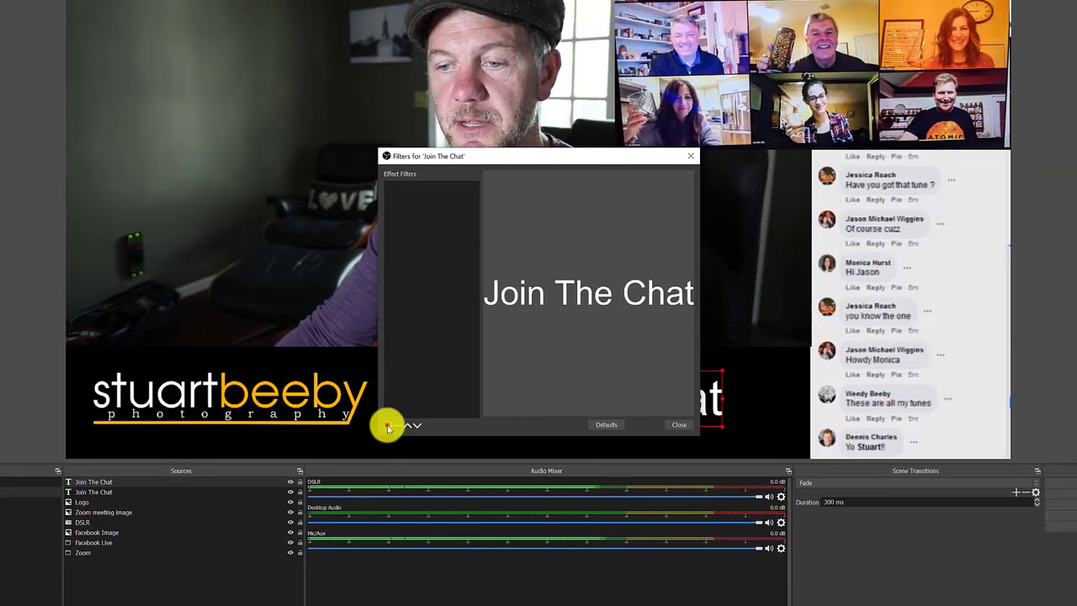
{"action": "left_click", "coordinate": [387, 425]}
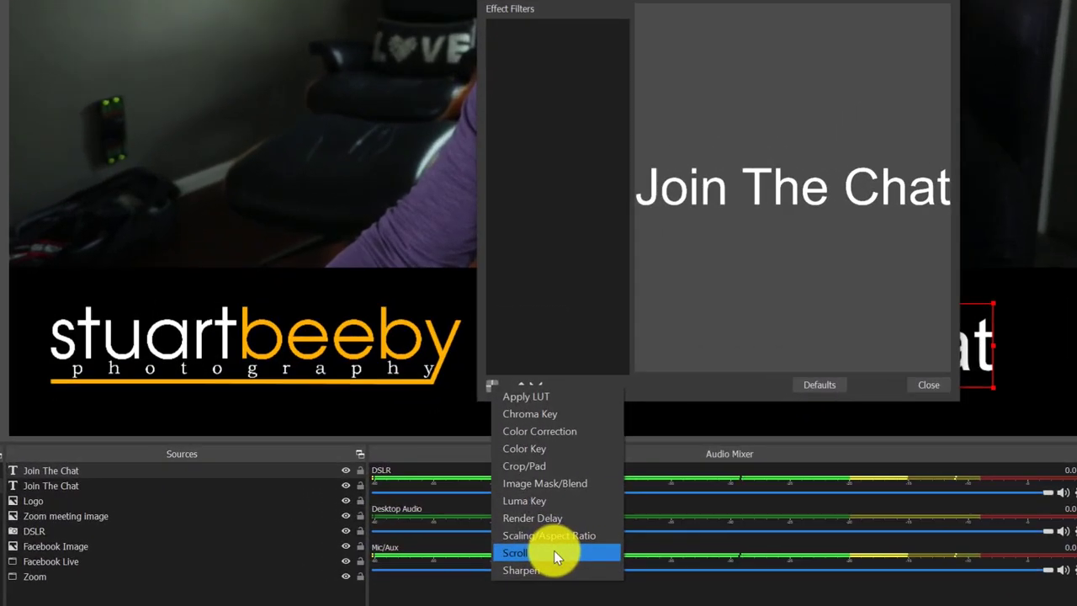
{"action": "left_click", "coordinate": [482, 544]}
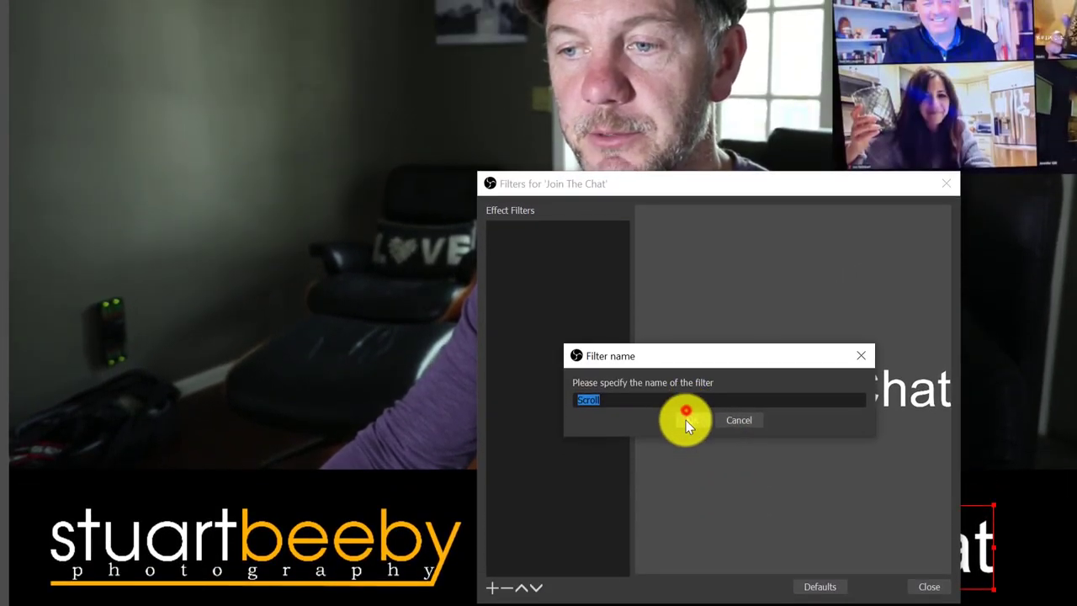
{"action": "left_click", "coordinate": [688, 391]}
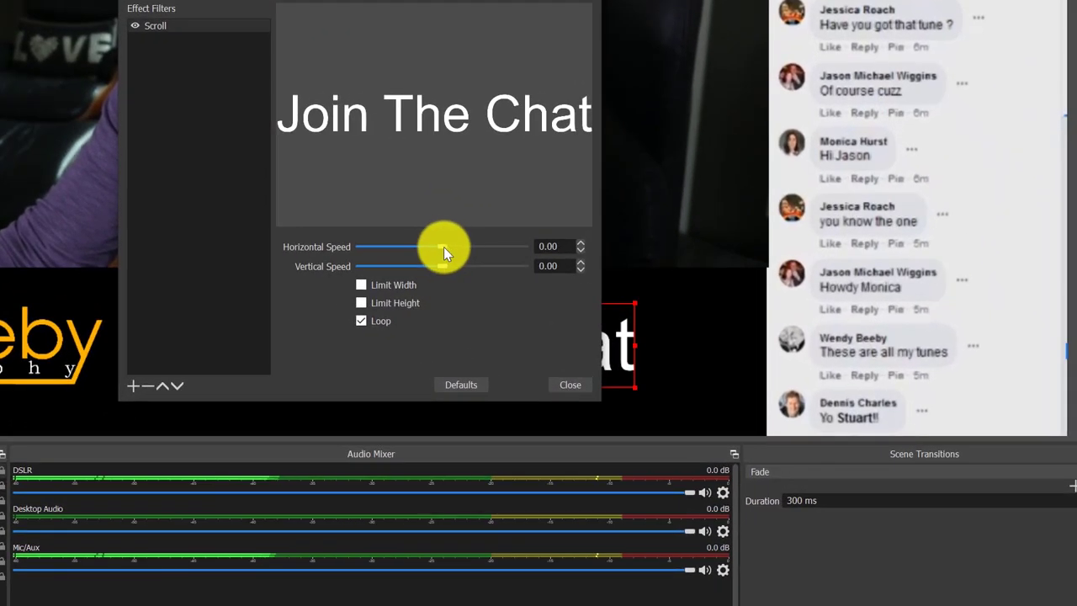
{"action": "left_click_drag", "start_coordinate": [593, 333], "coordinate": [600, 337]}
{"action": "left_click_drag", "start_coordinate": [444, 247], "coordinate": [473, 247]}
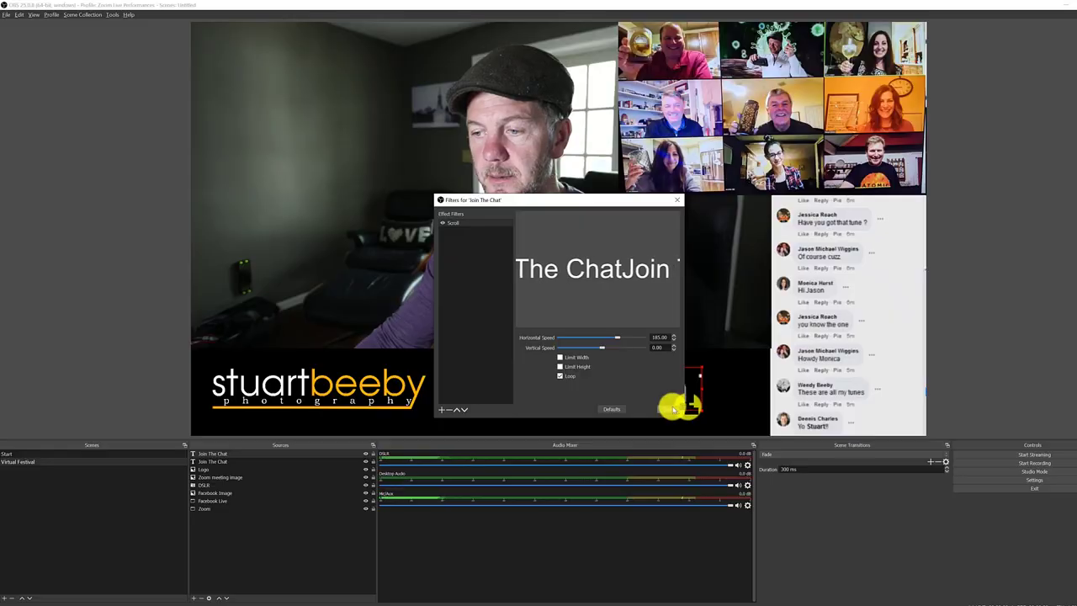
{"action": "left_click", "coordinate": [569, 385]}
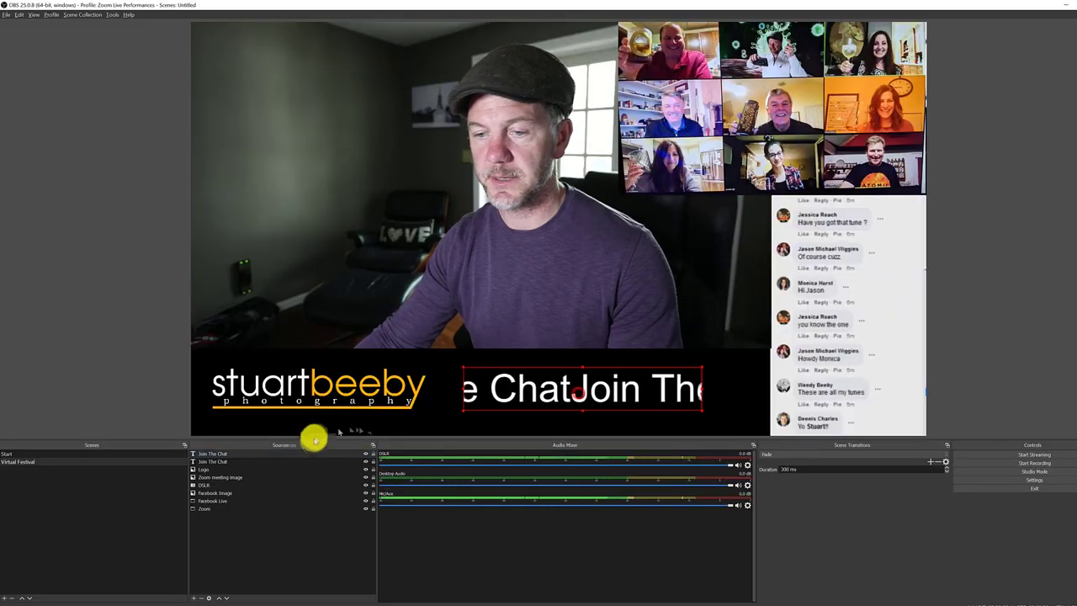
Adjust the Join The Chat text properties and nudge the scrolling box slightly left.
{"action": "double_click", "coordinate": [230, 453]}
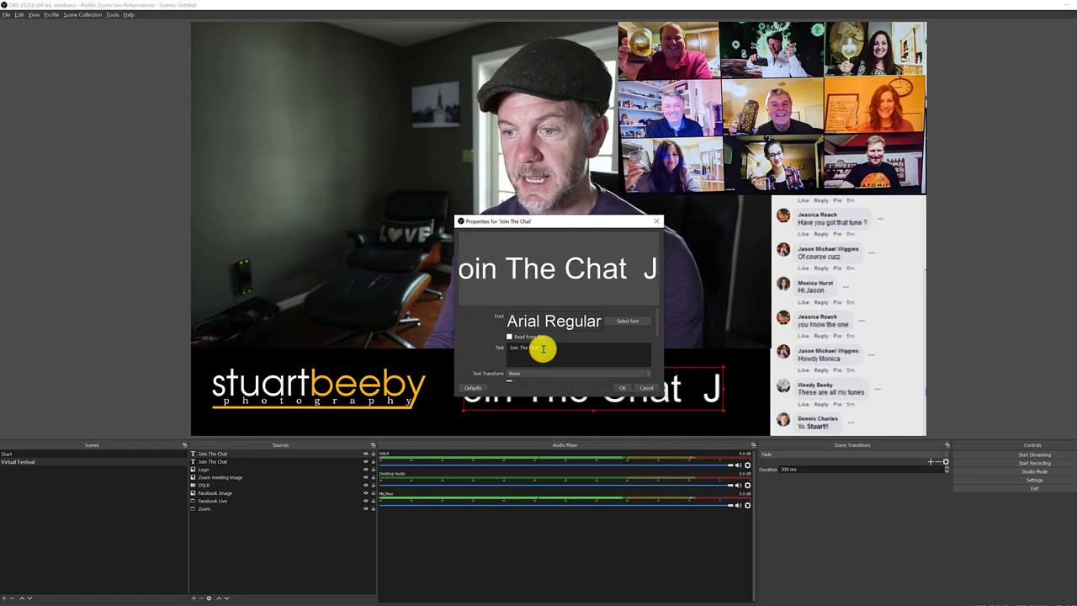
{"action": "left_click", "coordinate": [622, 387]}
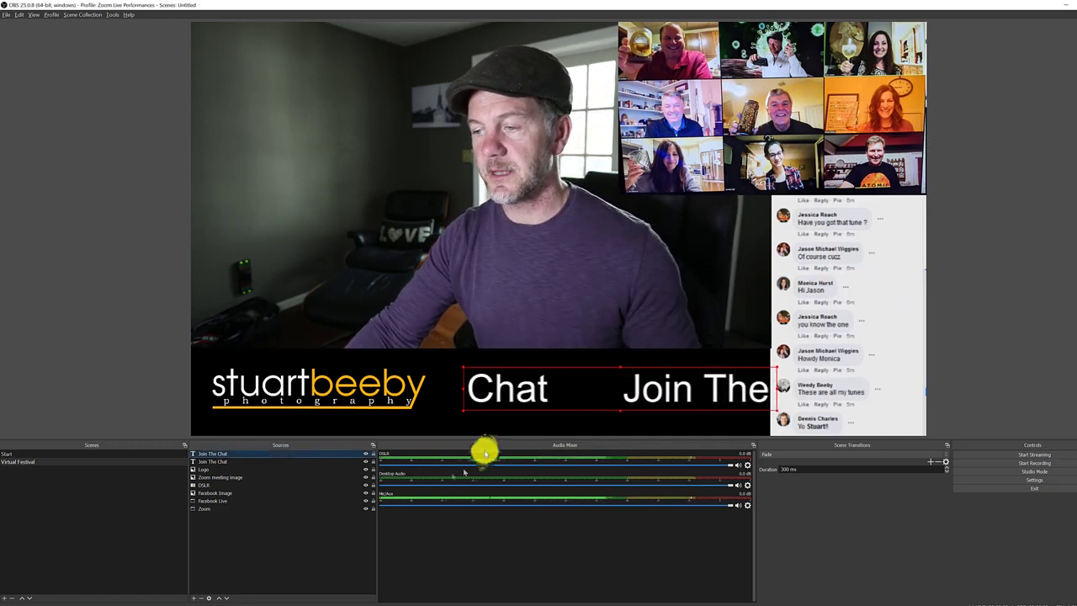
{"action": "left_click_drag", "start_coordinate": [689, 379], "coordinate": [658, 385]}
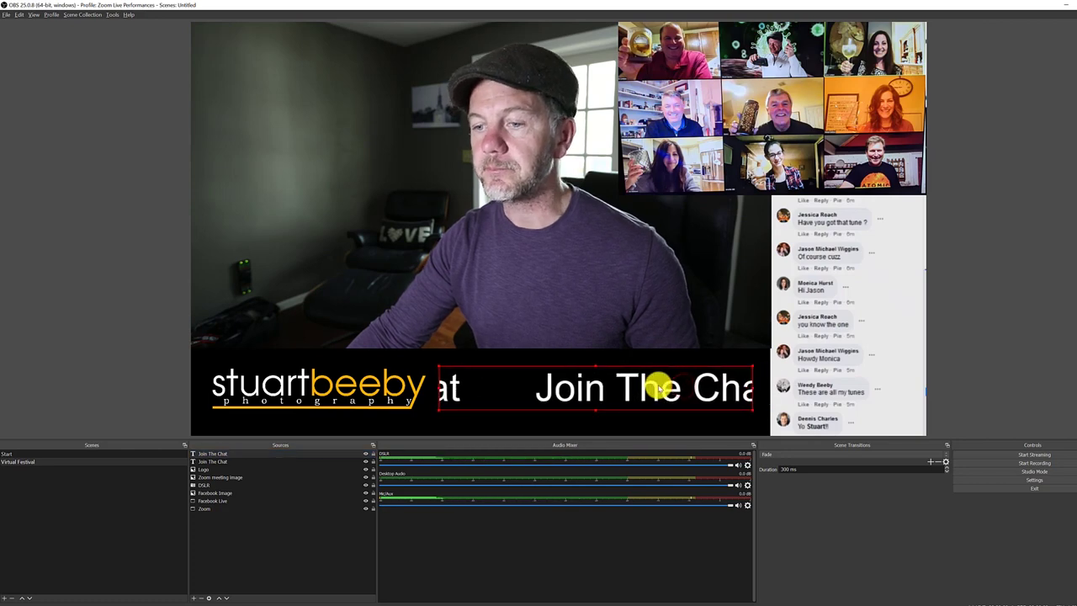